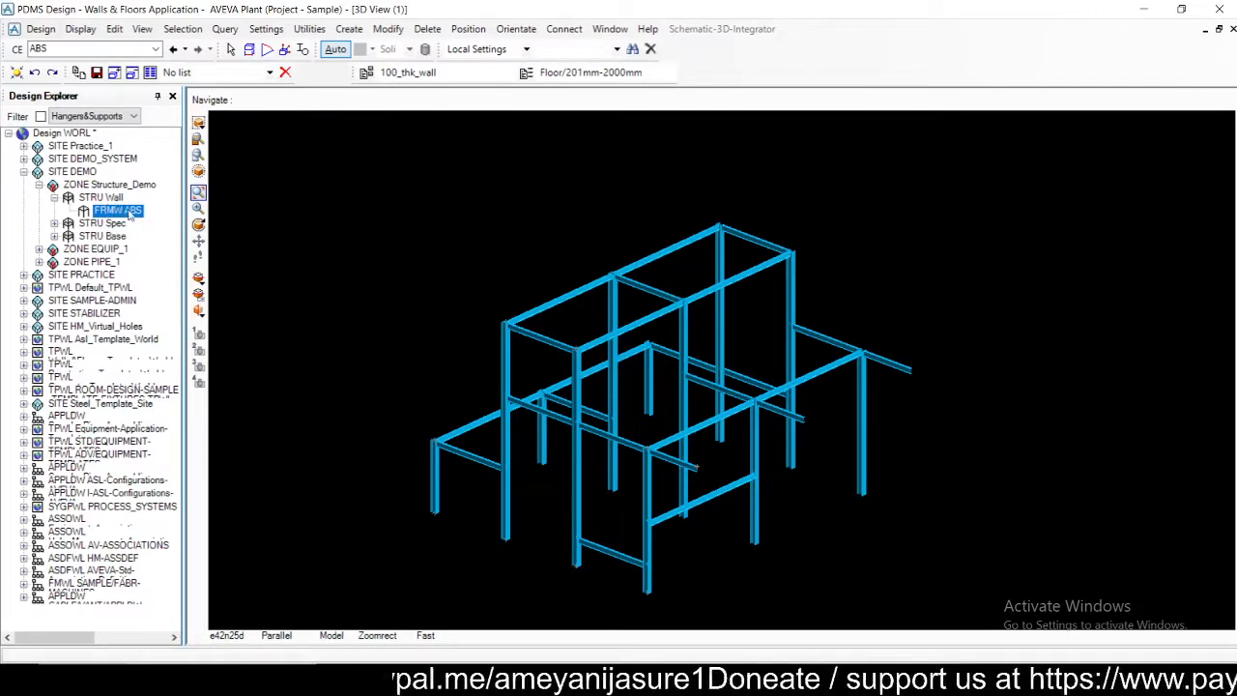
# - Start creating a floor named F1 under the ABS framework
pyautogui.click(352, 30)
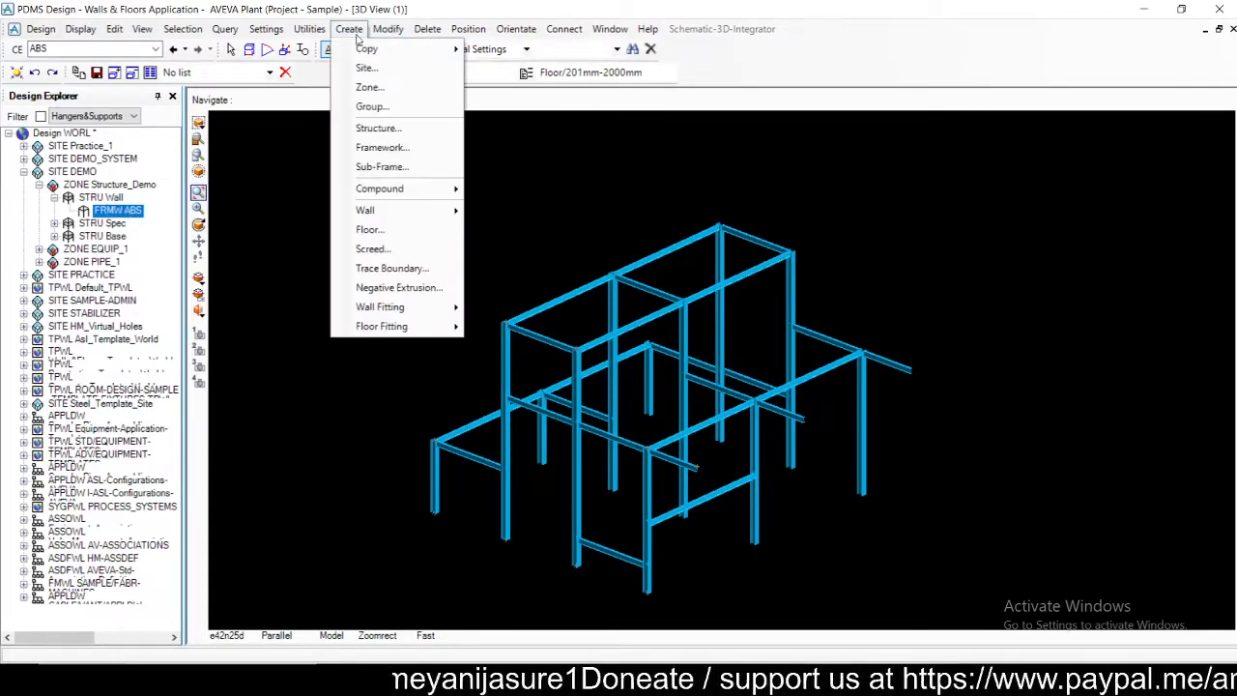
pyautogui.click(401, 232)
pyautogui.moveTo(152, 13); pyautogui.dragTo(249, 164)
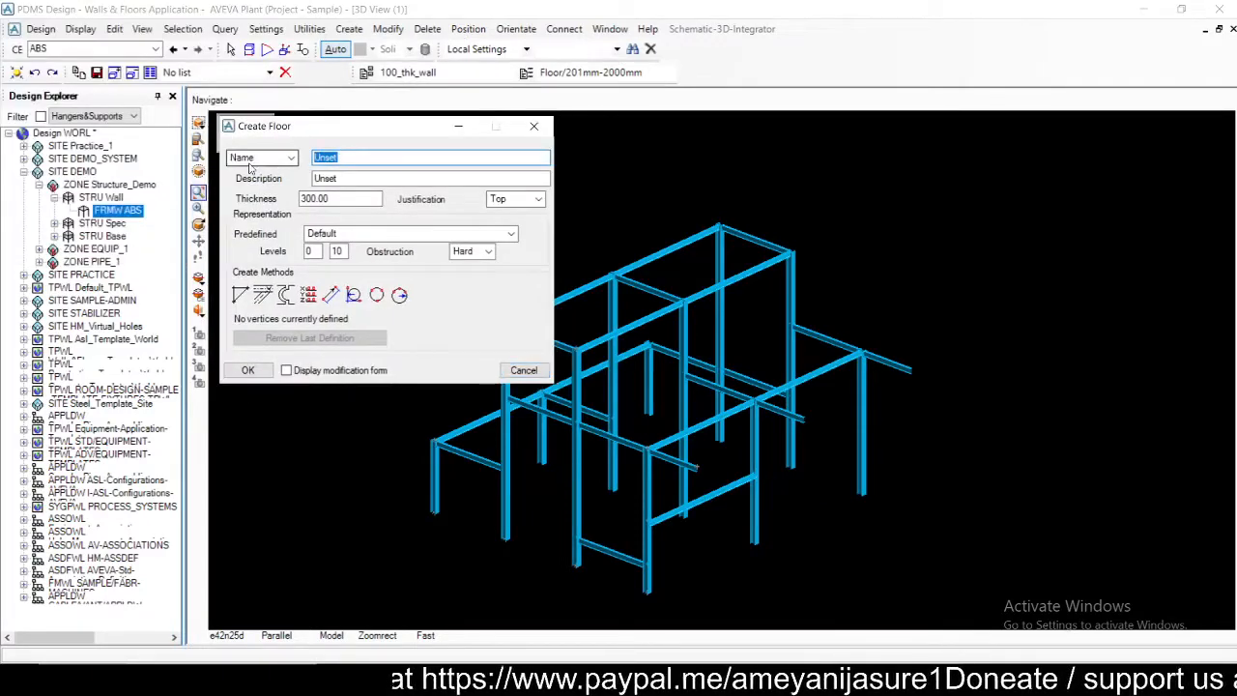
pyautogui.write('F1')
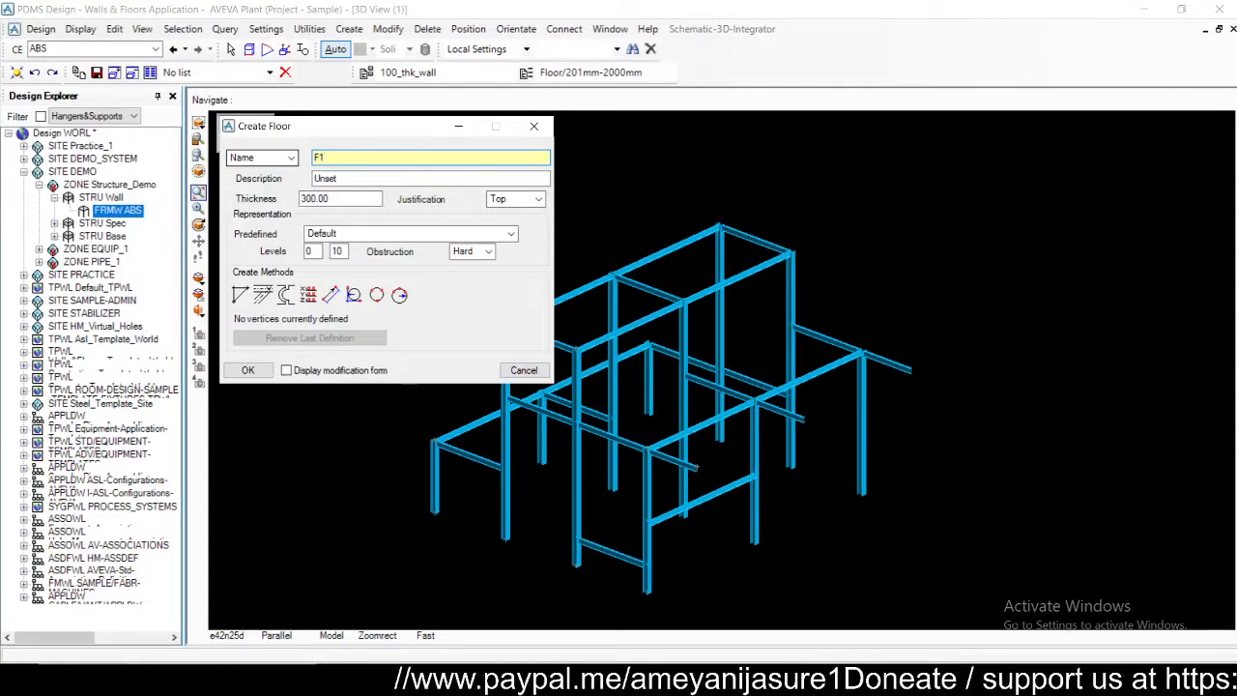
pyautogui.press('Return')
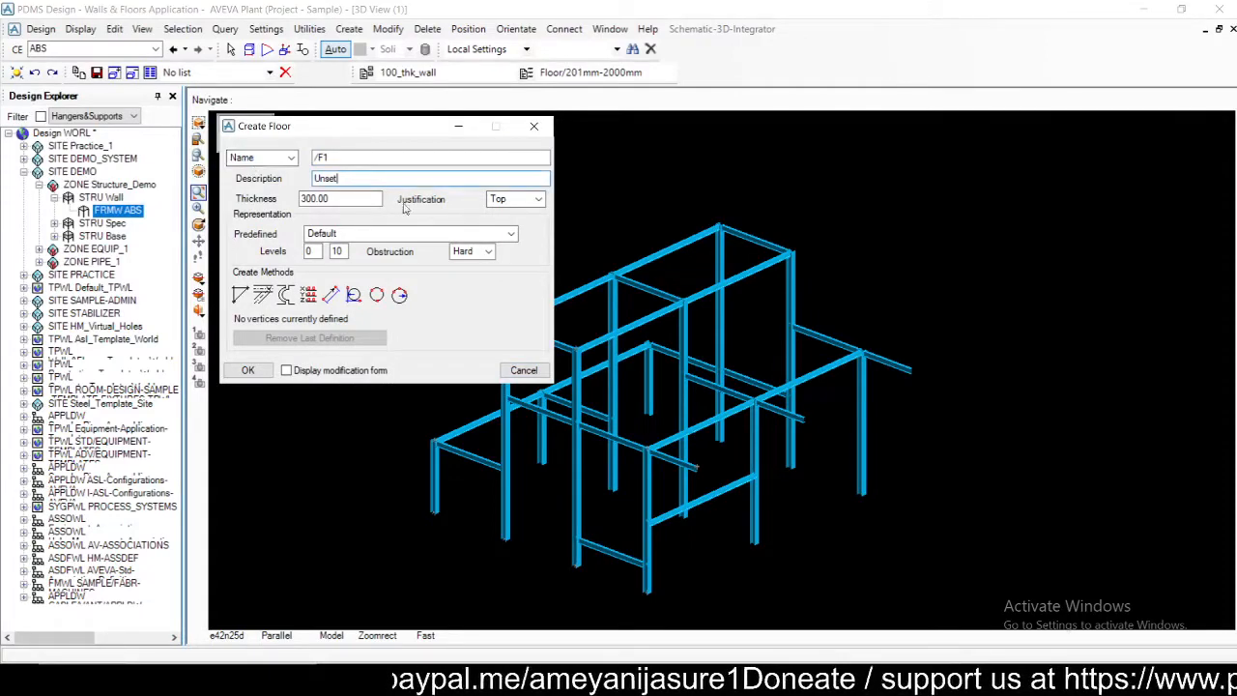
pyautogui.doubleClick(335, 179)
pyautogui.doubleClick(302, 198)
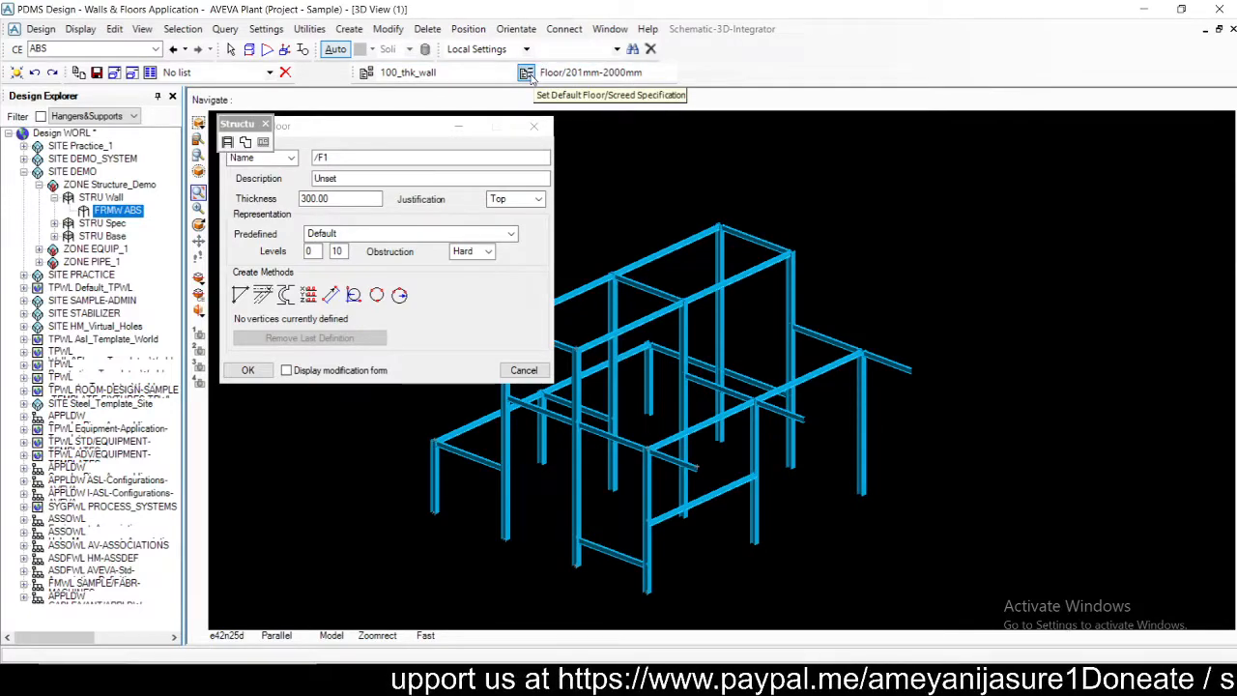
# - Check the thickness set in the default floor/screed specification, leaving it unchanged
pyautogui.click(527, 73)
pyautogui.click(215, 184)
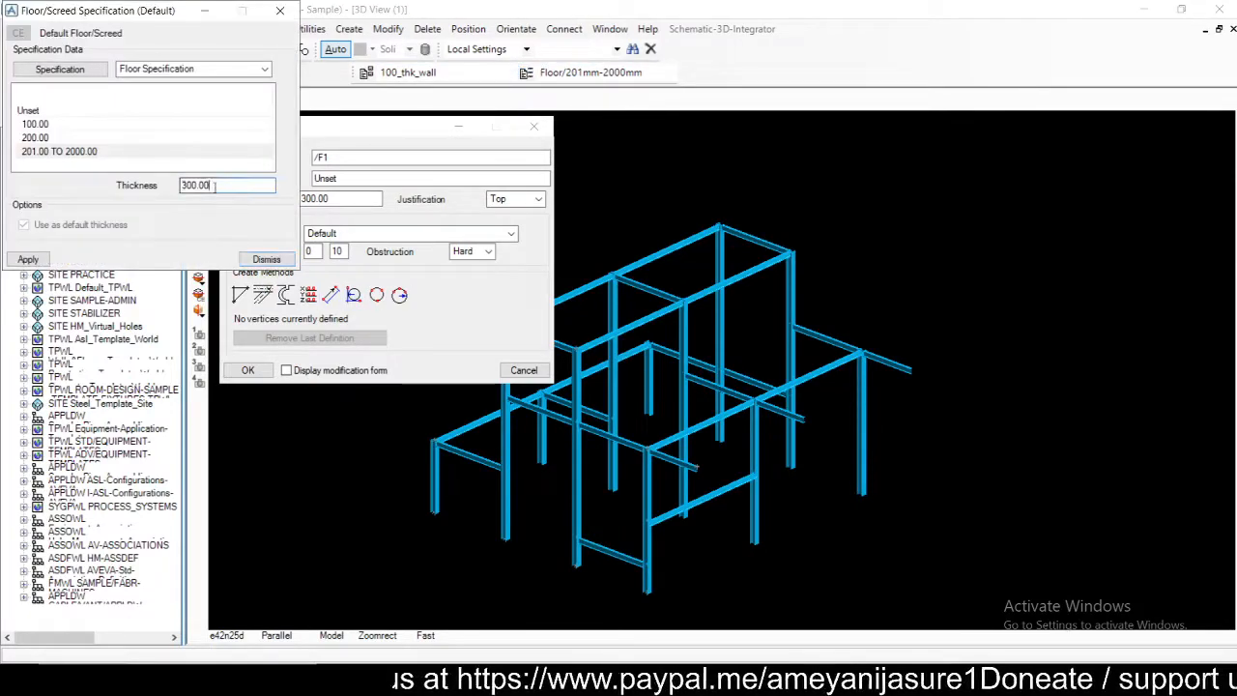
pyautogui.moveTo(214, 185); pyautogui.dragTo(150, 188)
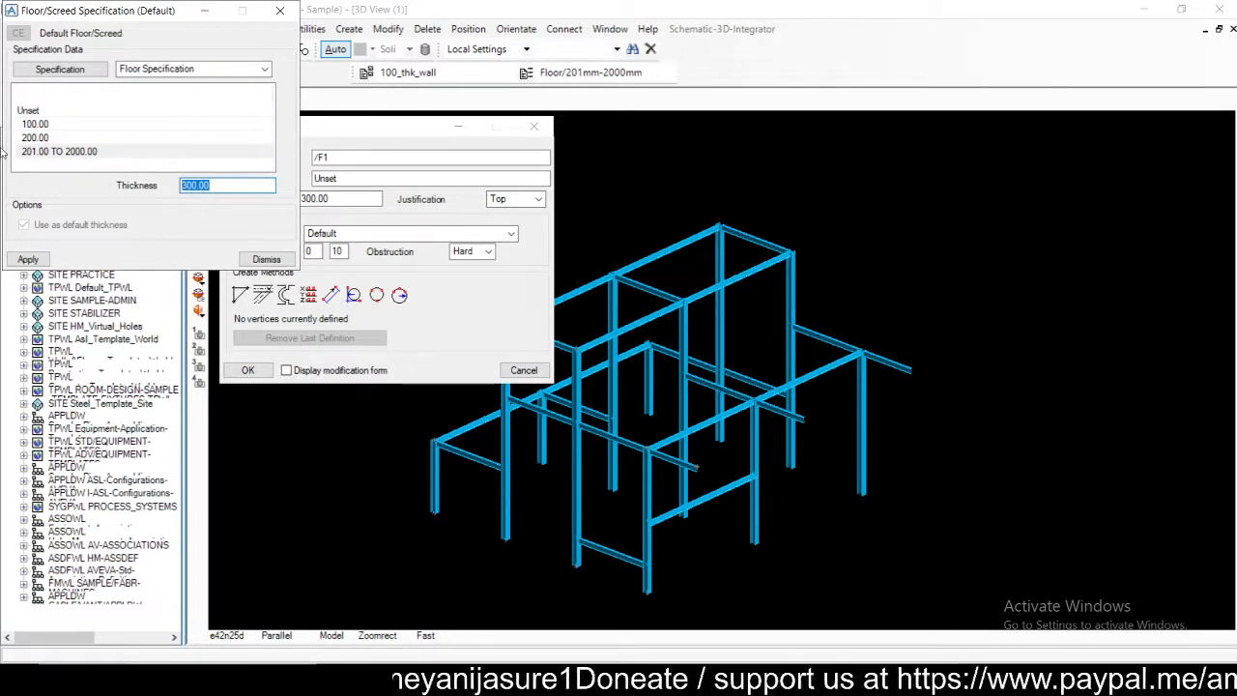
pyautogui.click(255, 261)
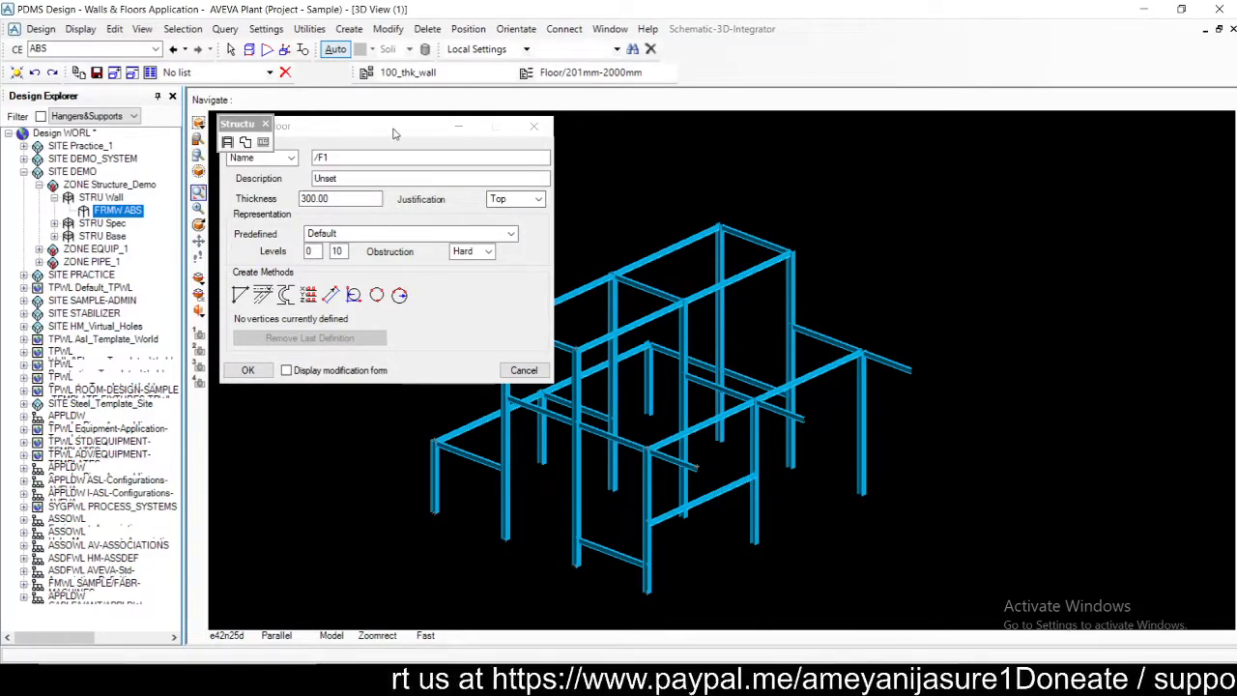
# - Try to place the floor's first vertex at the base of the outer corner column, remove that point and cancel the floor
pyautogui.moveTo(391, 135); pyautogui.dragTo(1016, 87)
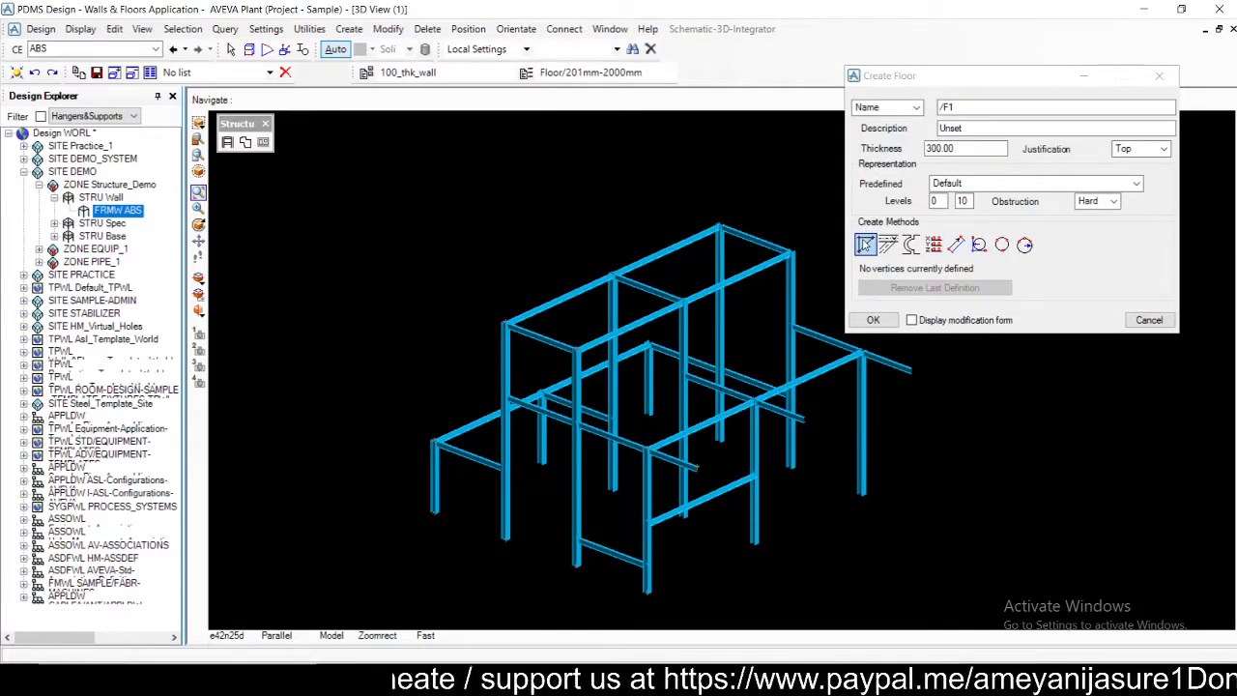
pyautogui.click(866, 243)
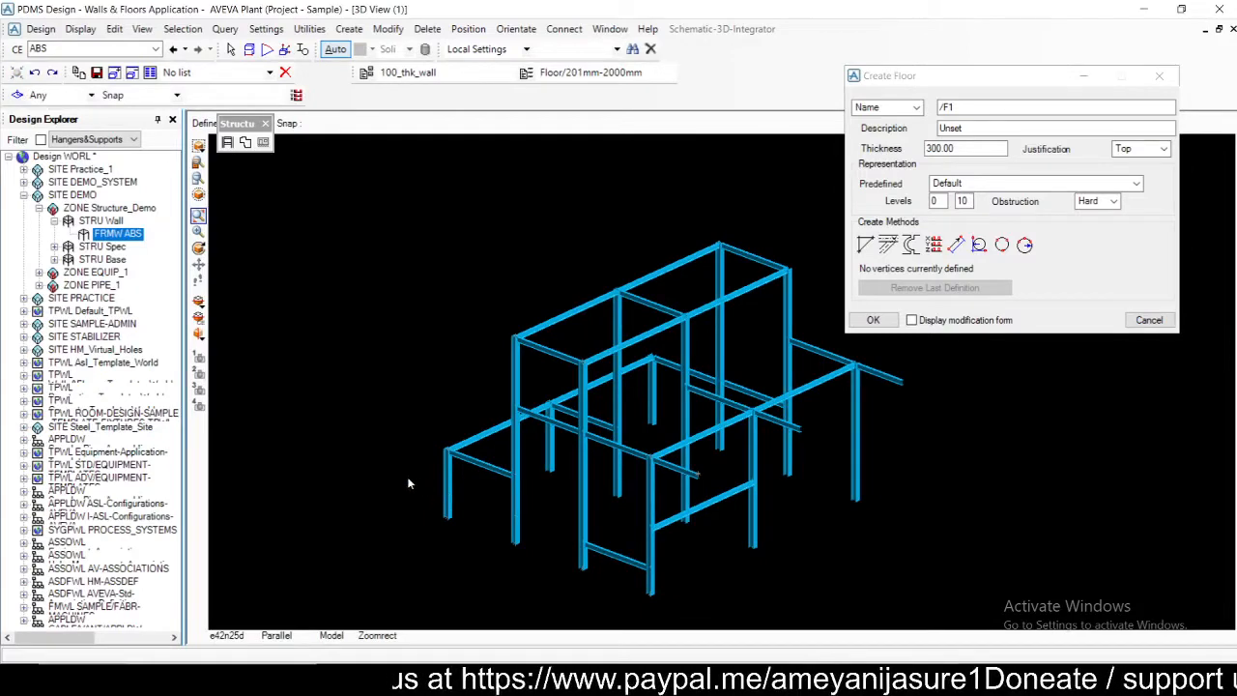
pyautogui.moveTo(407, 476); pyautogui.dragTo(492, 531)
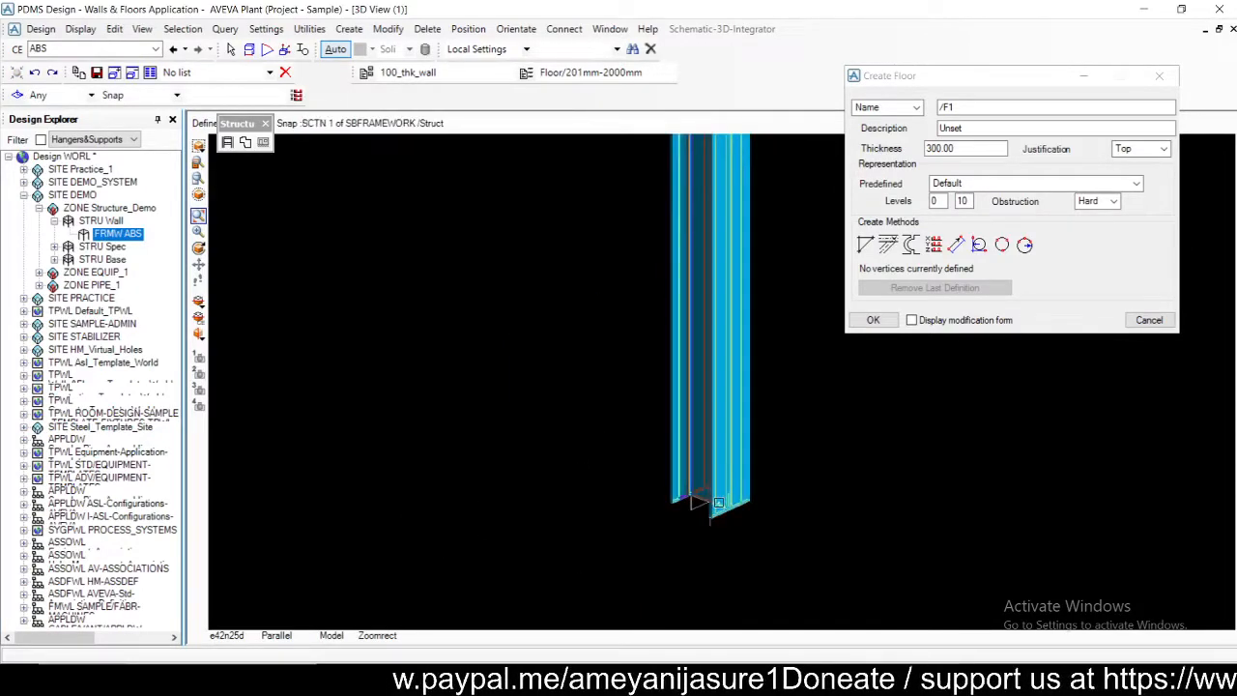
pyautogui.click(714, 502)
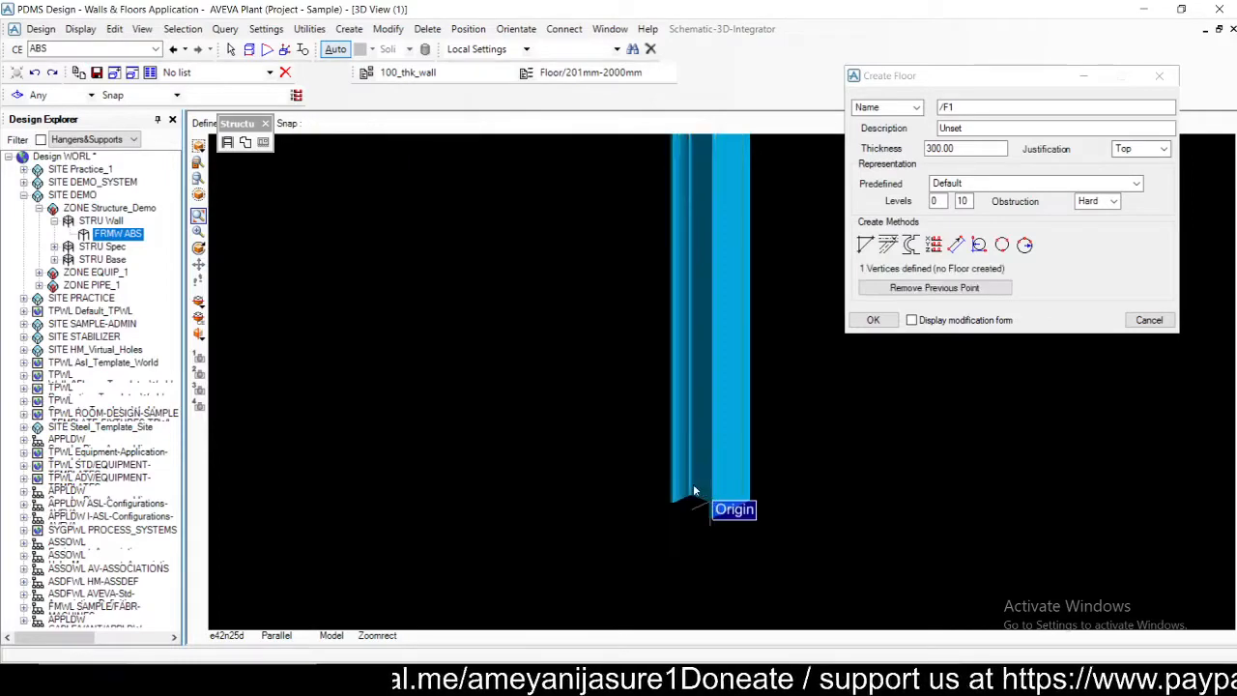
pyautogui.scroll(-4, 692, 488)
pyautogui.moveTo(698, 376); pyautogui.dragTo(792, 475)
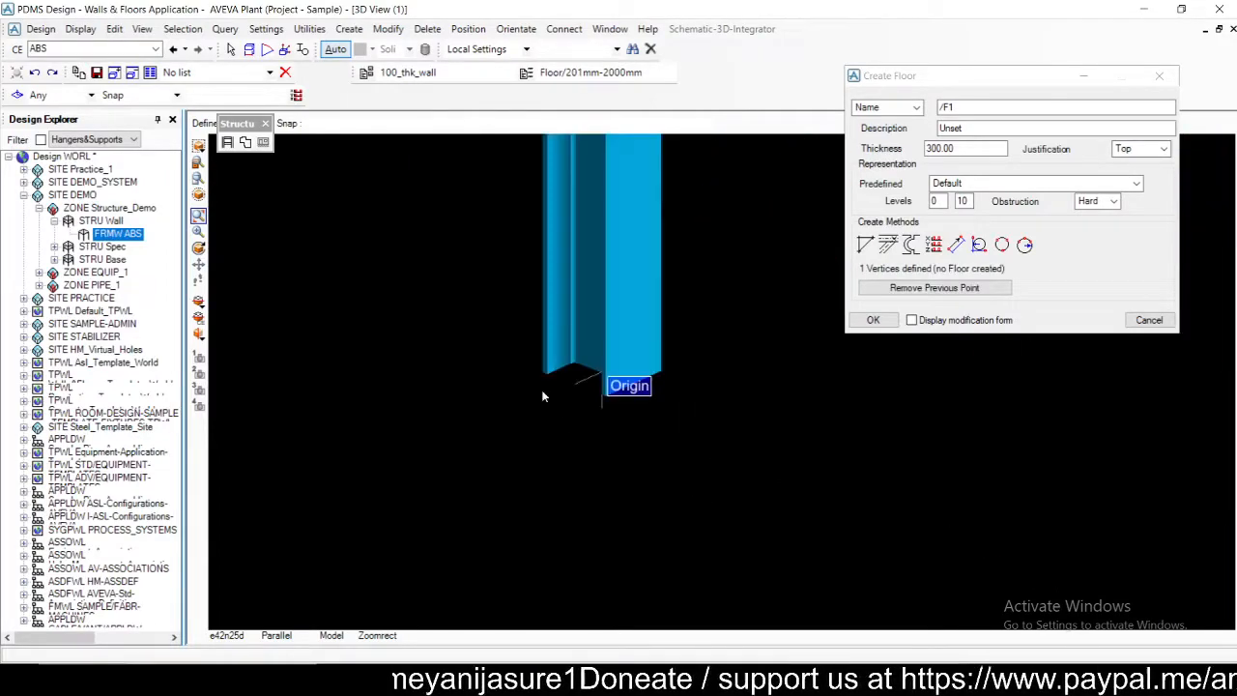
pyautogui.moveTo(520, 316); pyautogui.dragTo(692, 419)
pyautogui.scroll(-2, 628, 490)
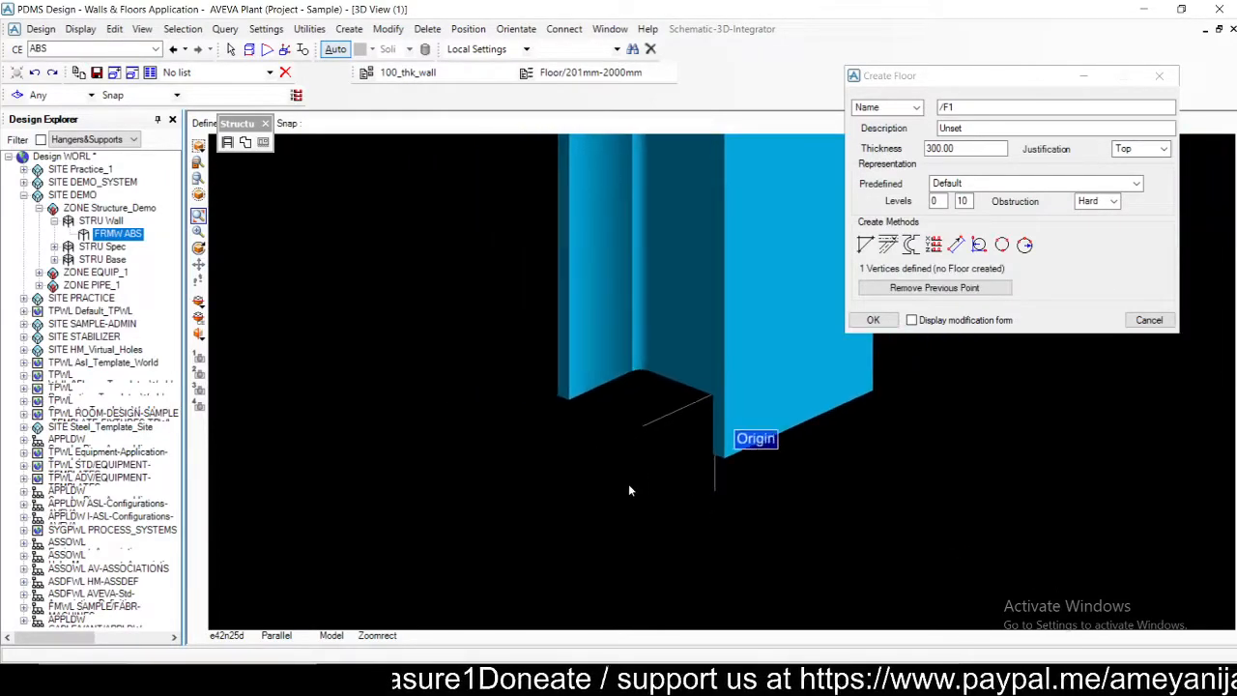
pyautogui.press('Right')
pyautogui.press('Right')
pyautogui.scroll(-4, 481, 470)
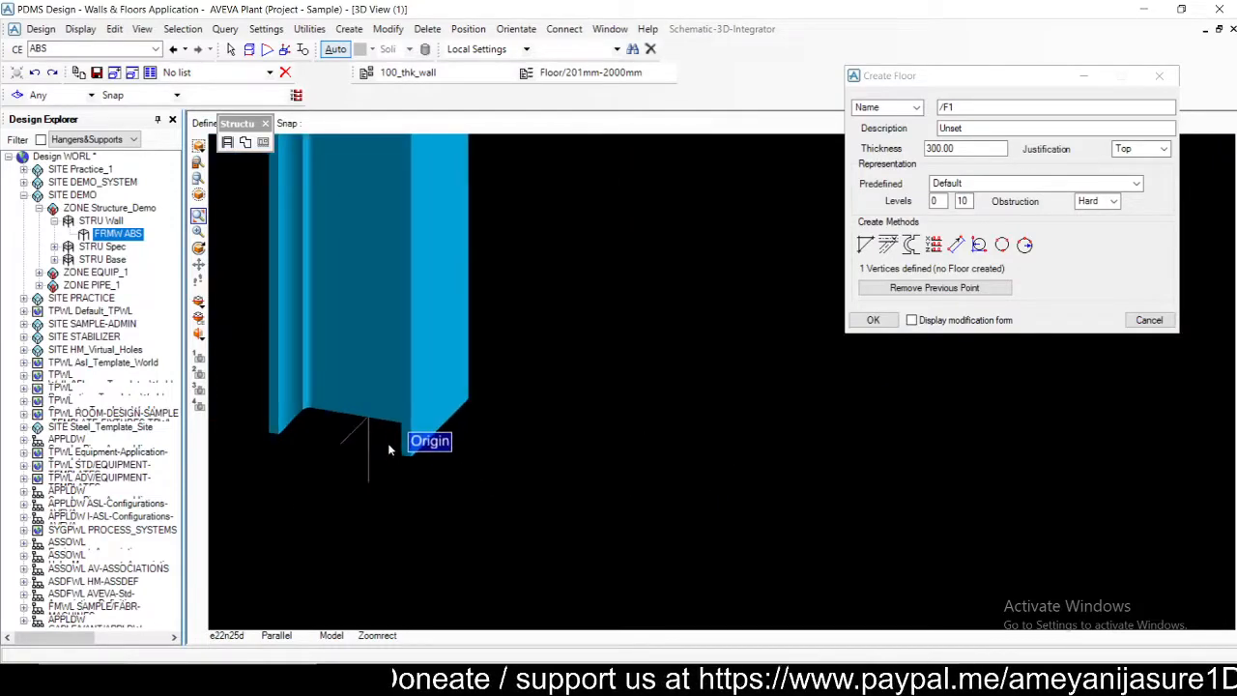
pyautogui.click(934, 289)
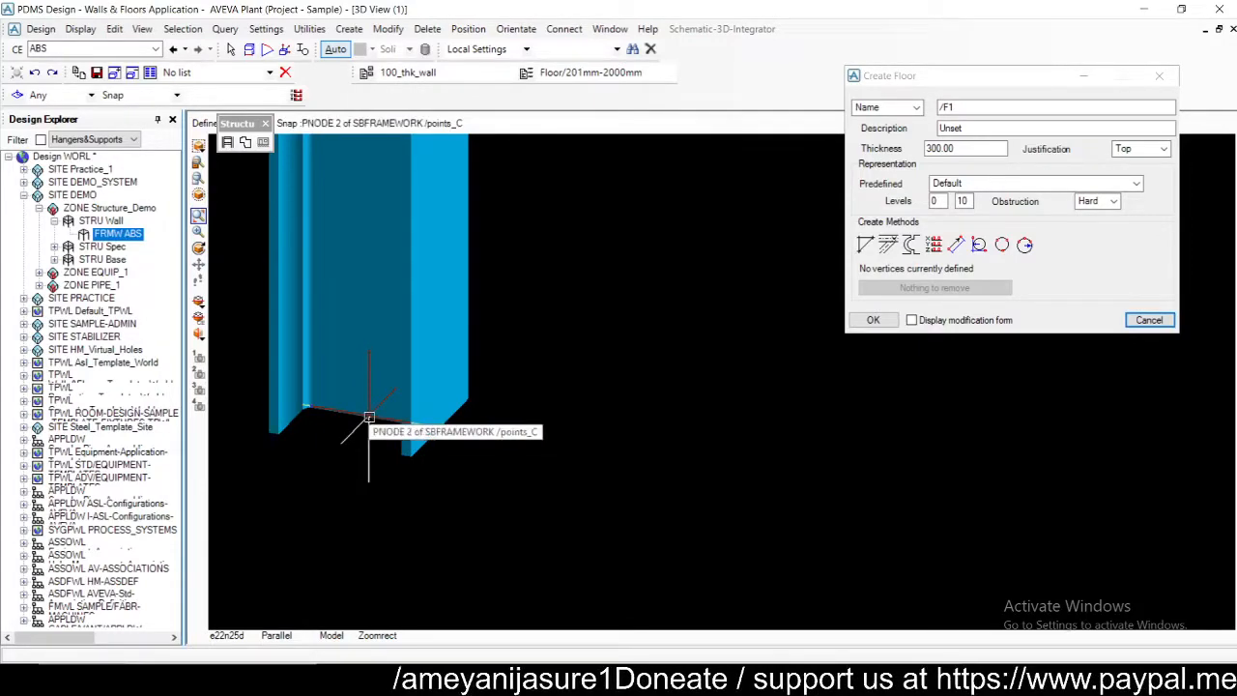
pyautogui.click(1149, 321)
# - Set the pline pick filter to Normal
pyautogui.click(267, 31)
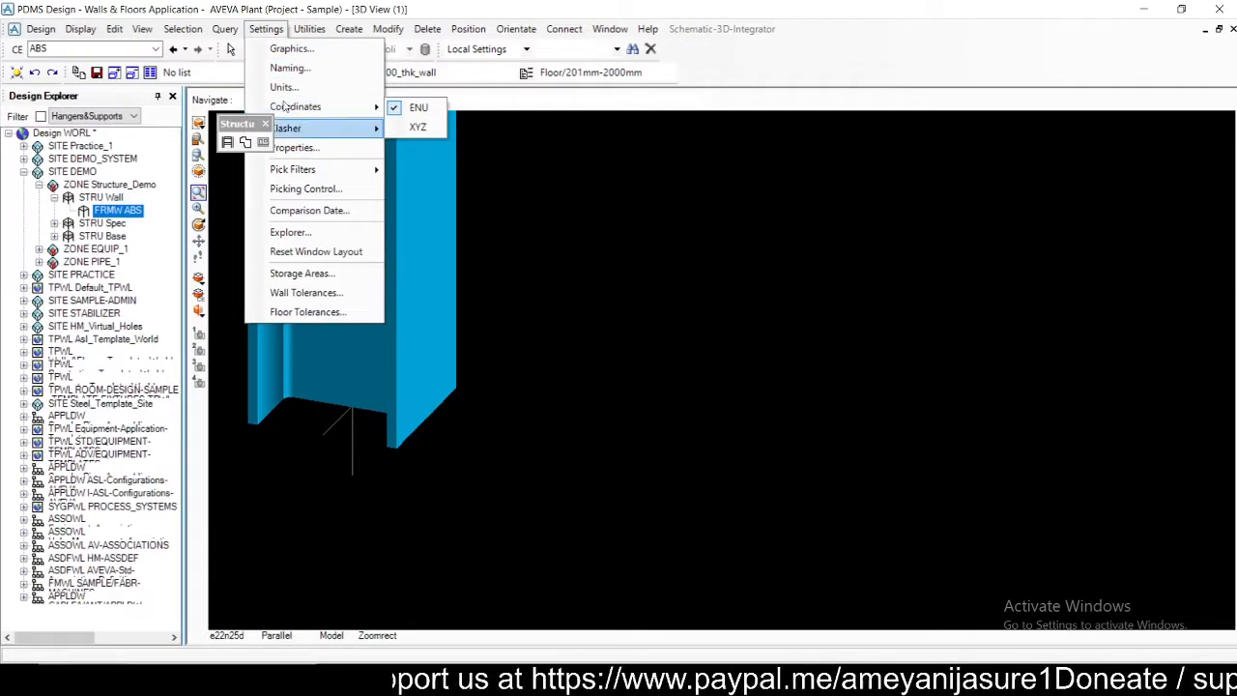
pyautogui.moveTo(183, 28)
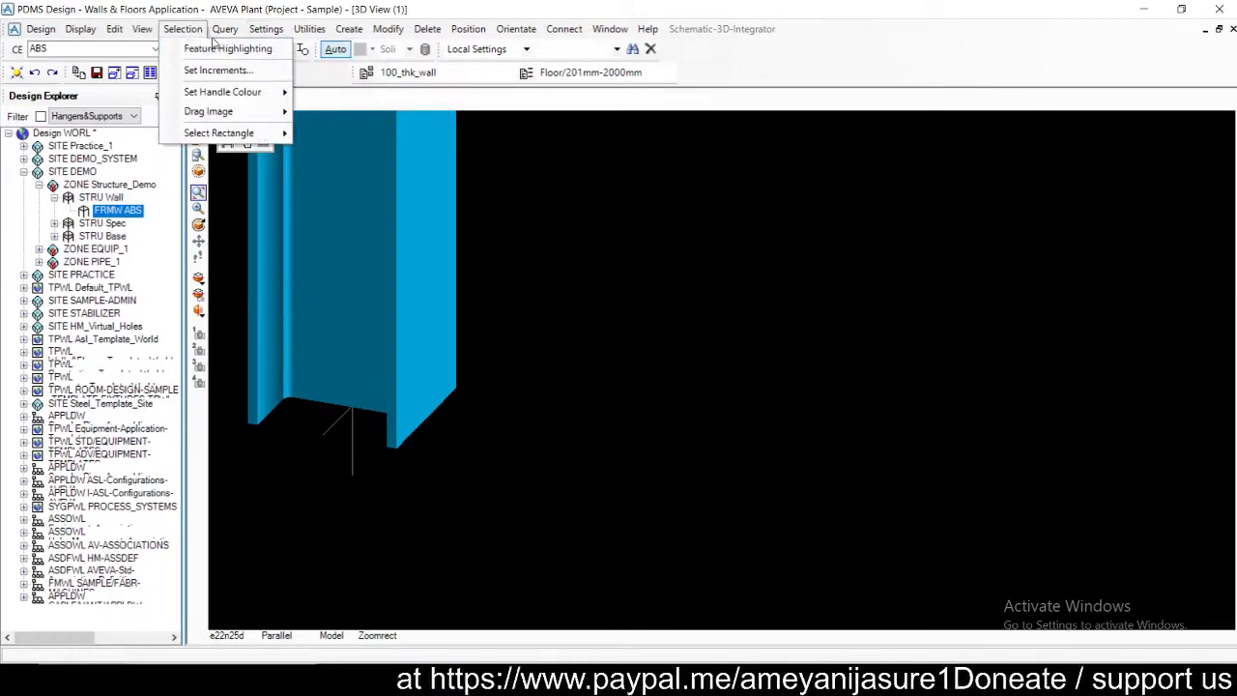
pyautogui.moveTo(224, 32)
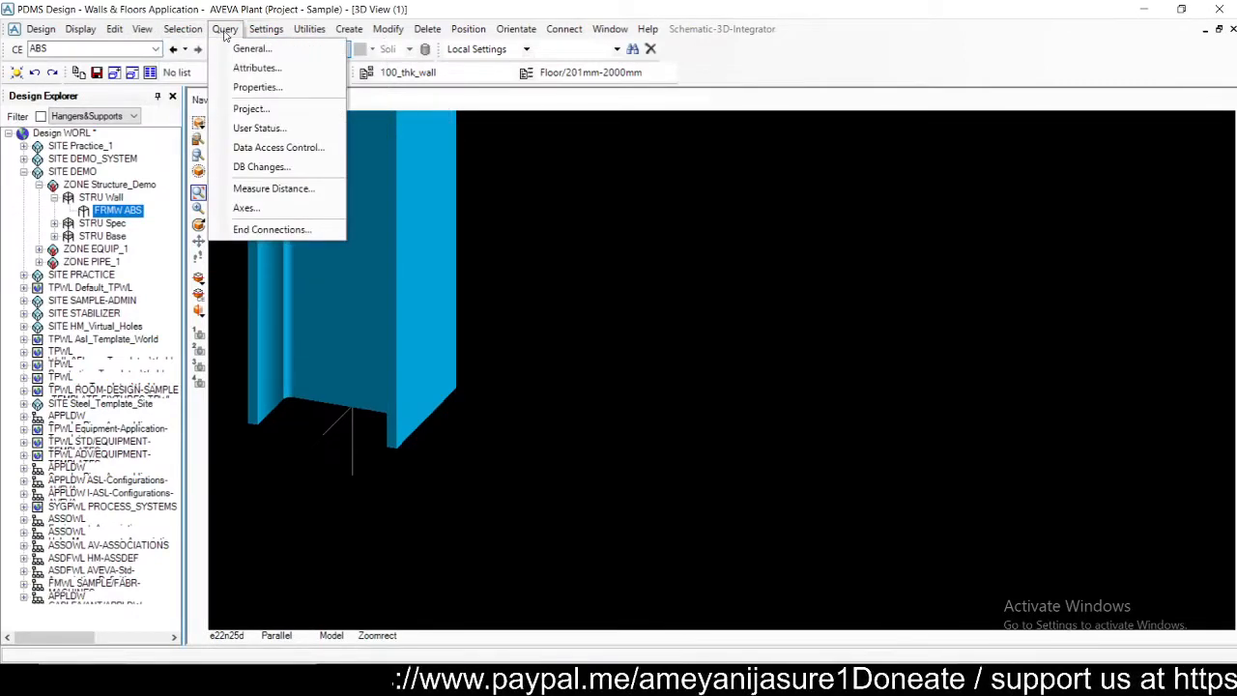
pyautogui.moveTo(277, 35)
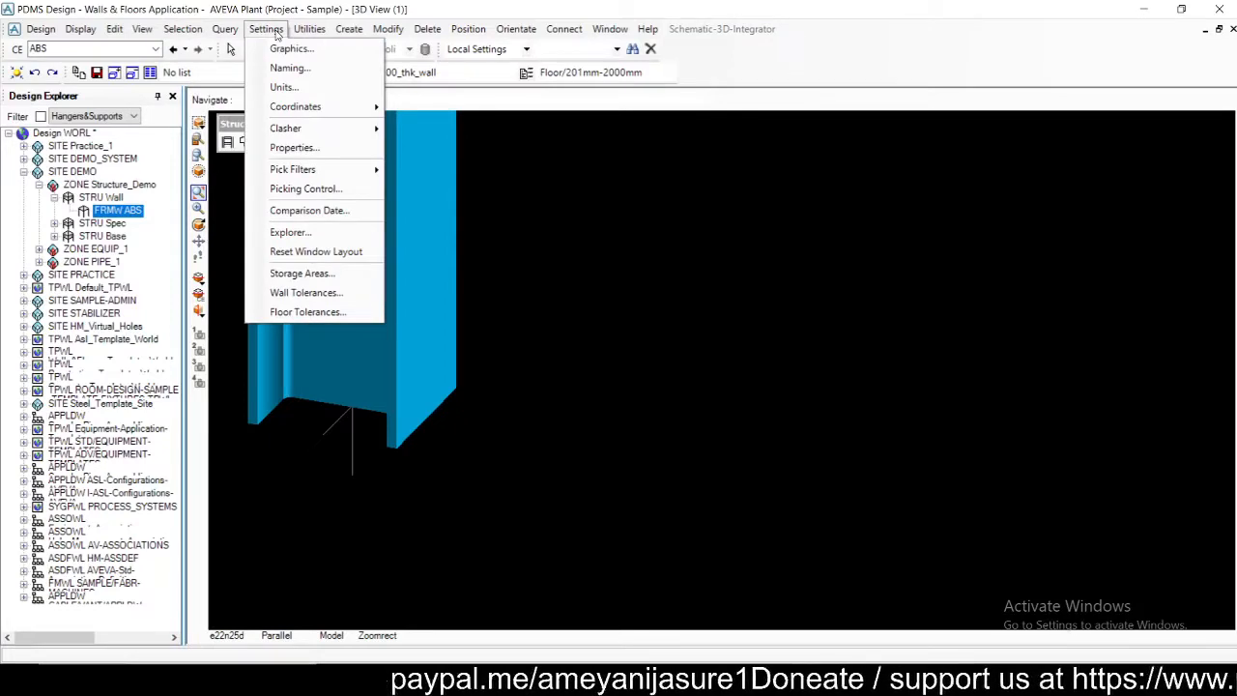
pyautogui.moveTo(332, 169)
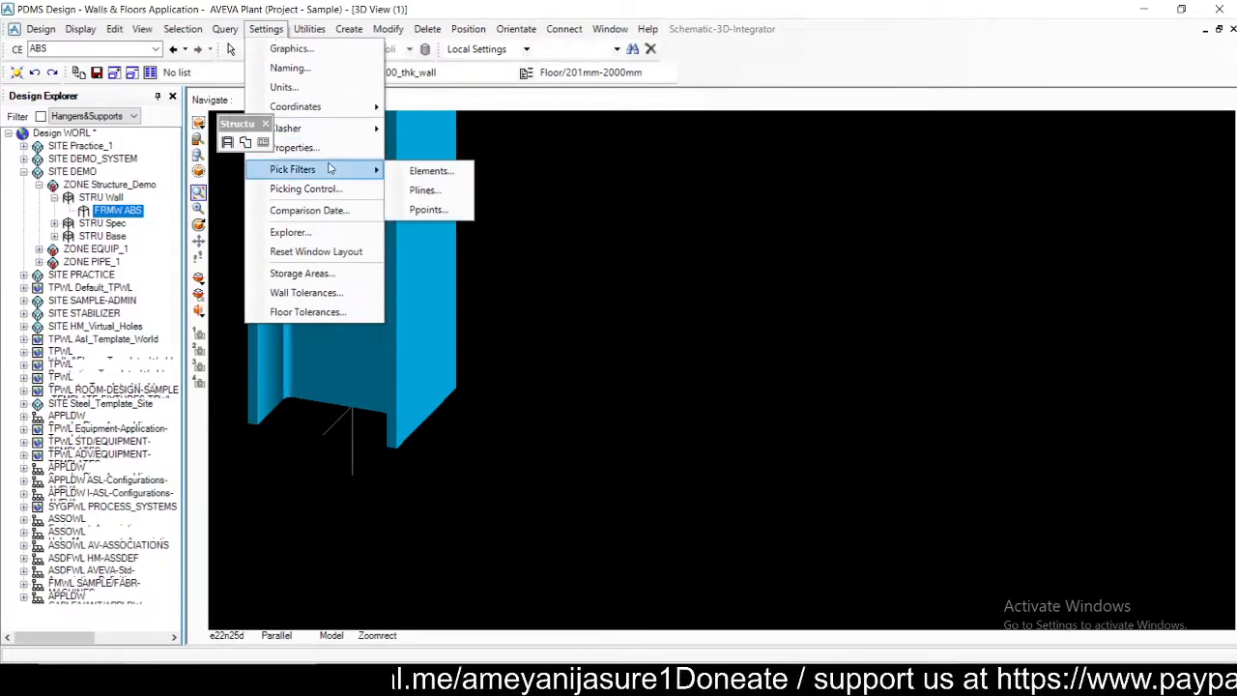
pyautogui.click(433, 195)
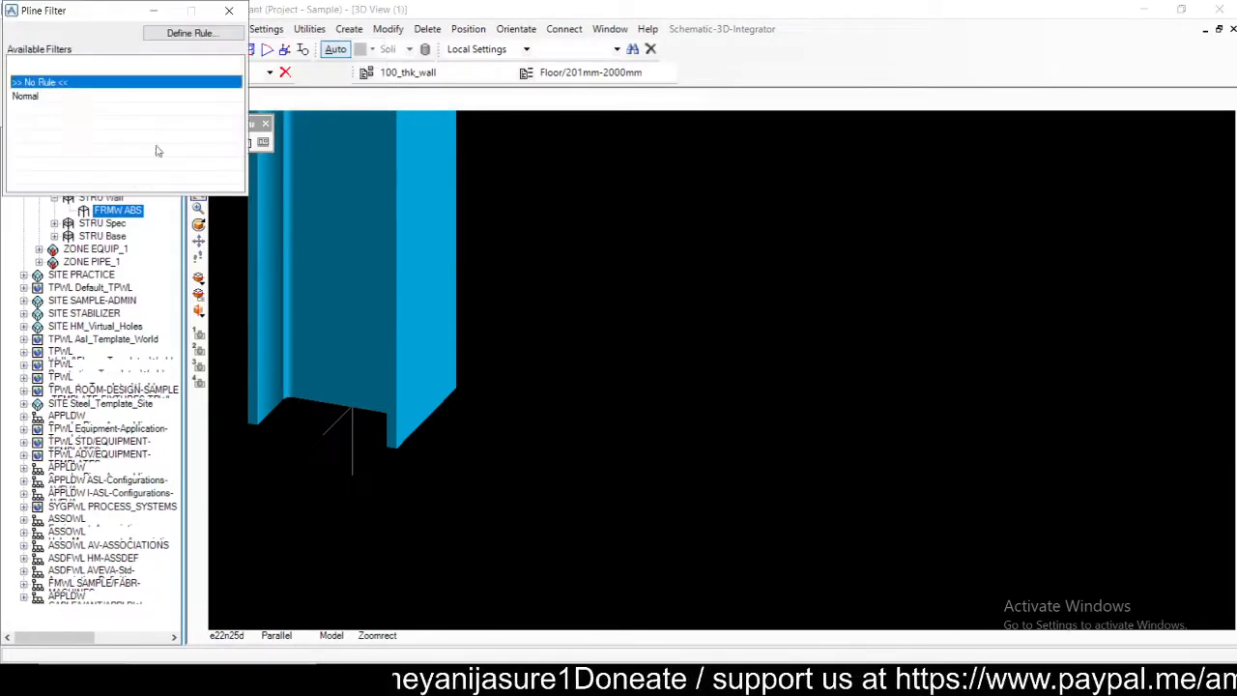
pyautogui.click(60, 99)
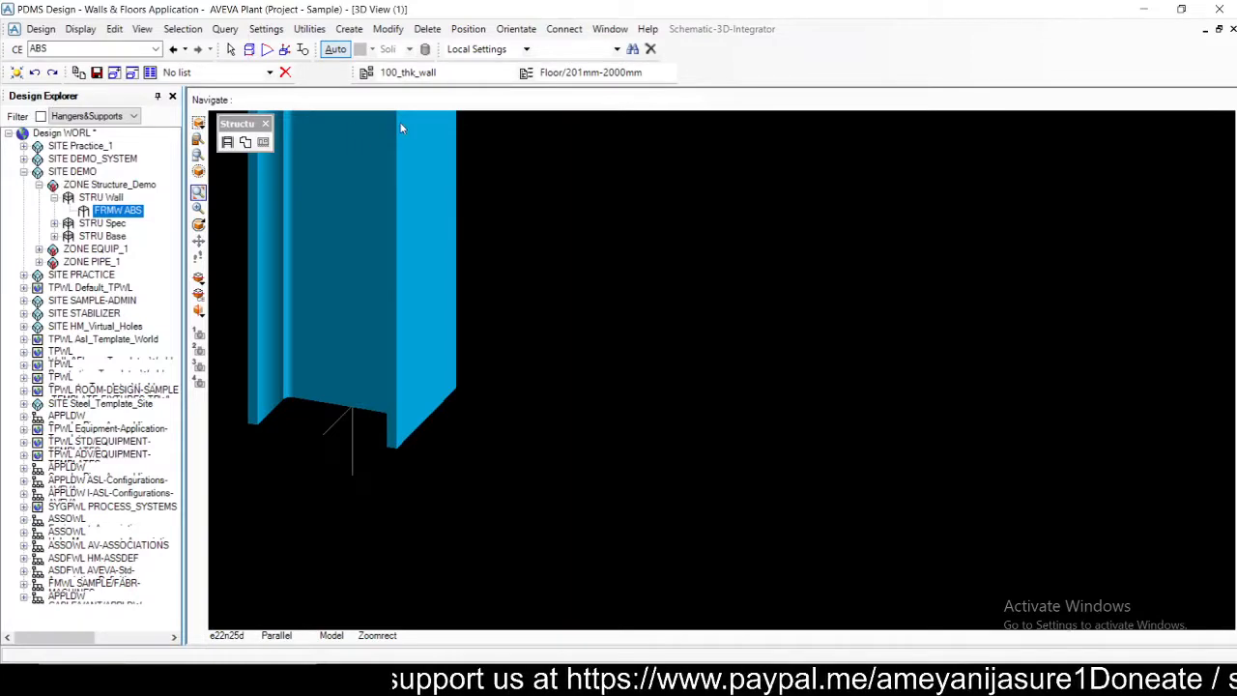
# - Start a new floor named F1 under the ABS framework, defining its boundary by picked vertices
pyautogui.click(352, 31)
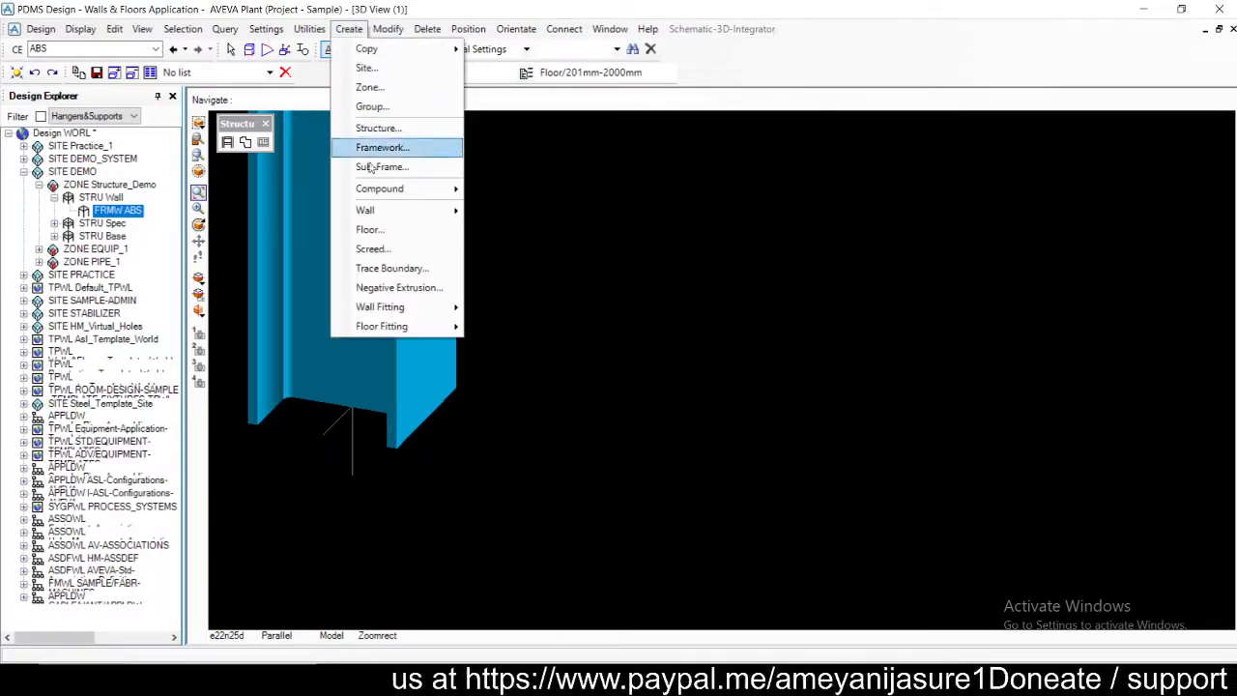
pyautogui.click(383, 232)
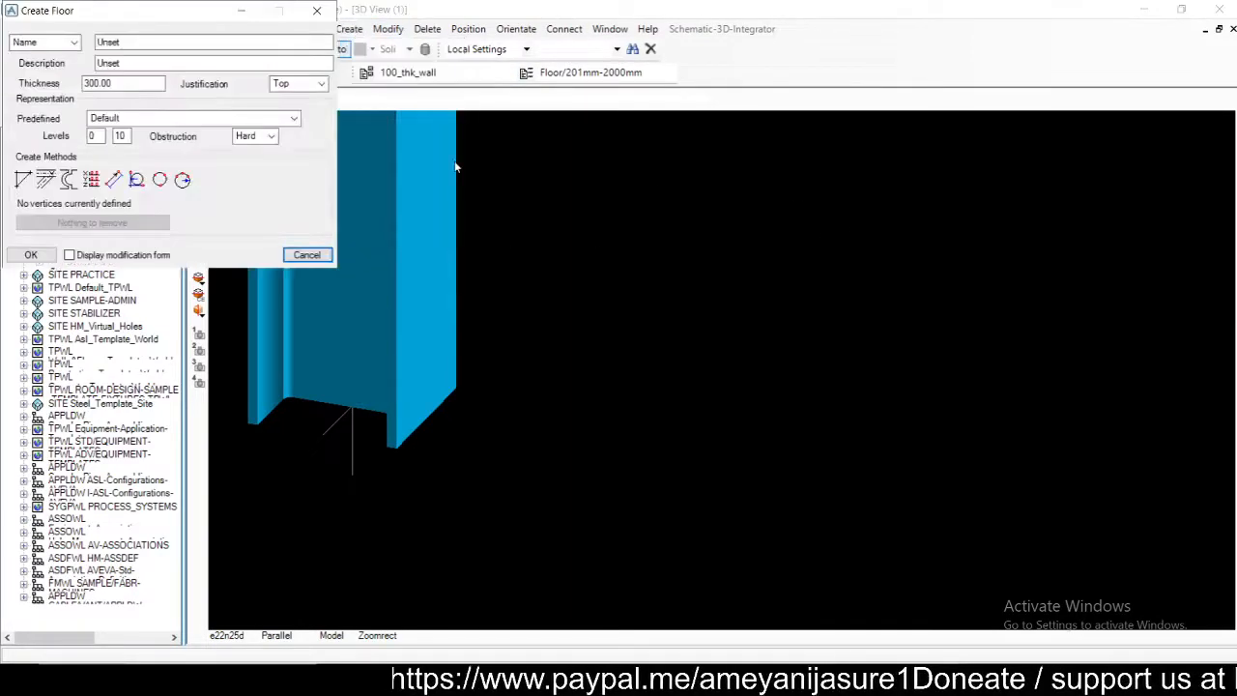
pyautogui.doubleClick(155, 41)
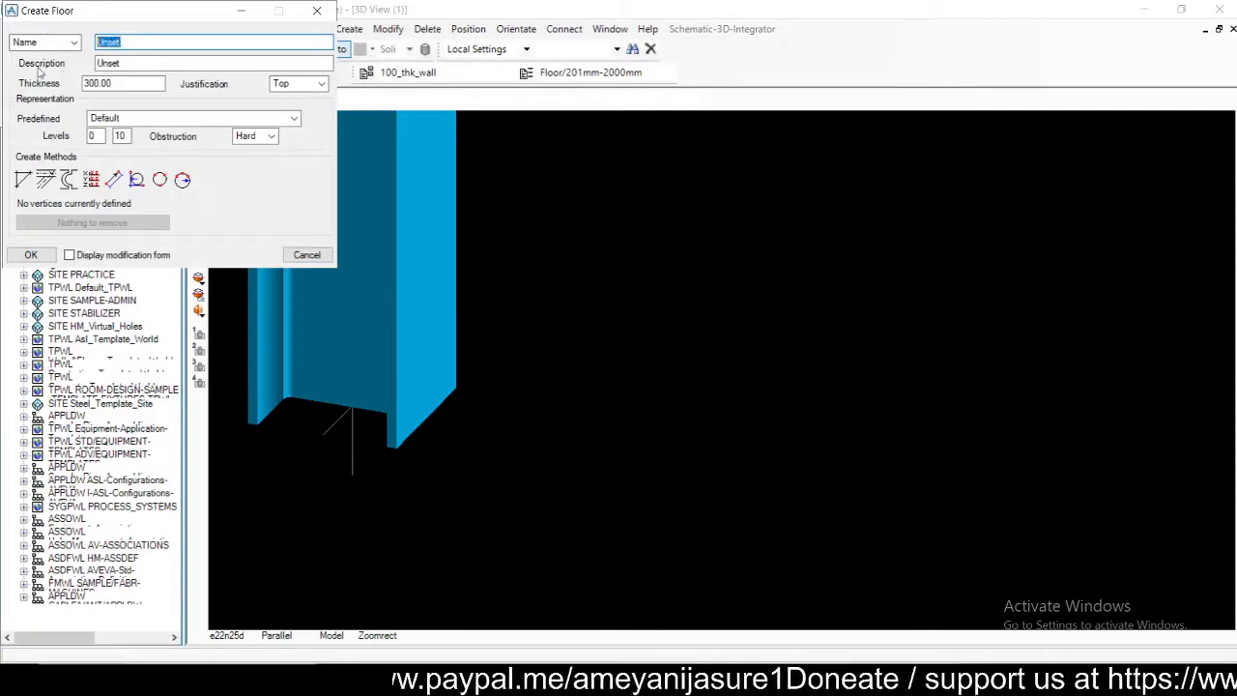
pyautogui.write('F1')
pyautogui.press('Tab')
pyautogui.moveTo(92, 16); pyautogui.dragTo(952, 212)
pyautogui.click(883, 376)
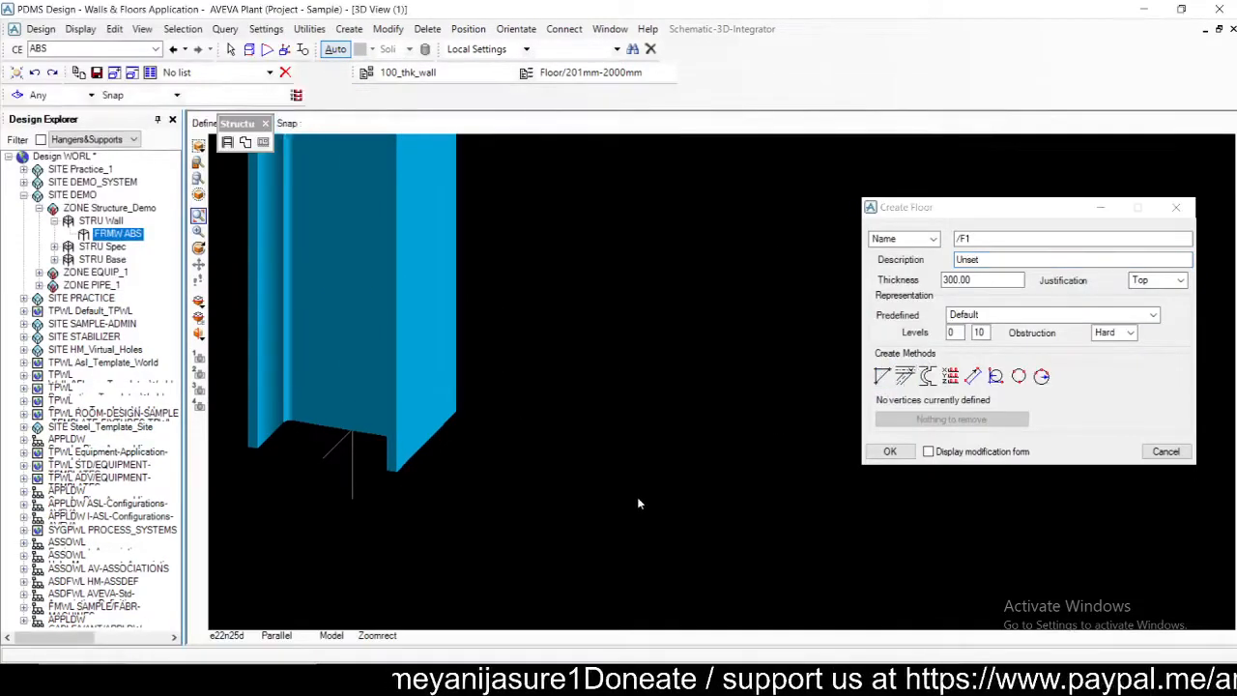
# - Snap the floor's first two vertices to the base centres of the outermost corner column and the front corner column
pyautogui.moveTo(453, 352); pyautogui.dragTo(565, 440, button='middle')
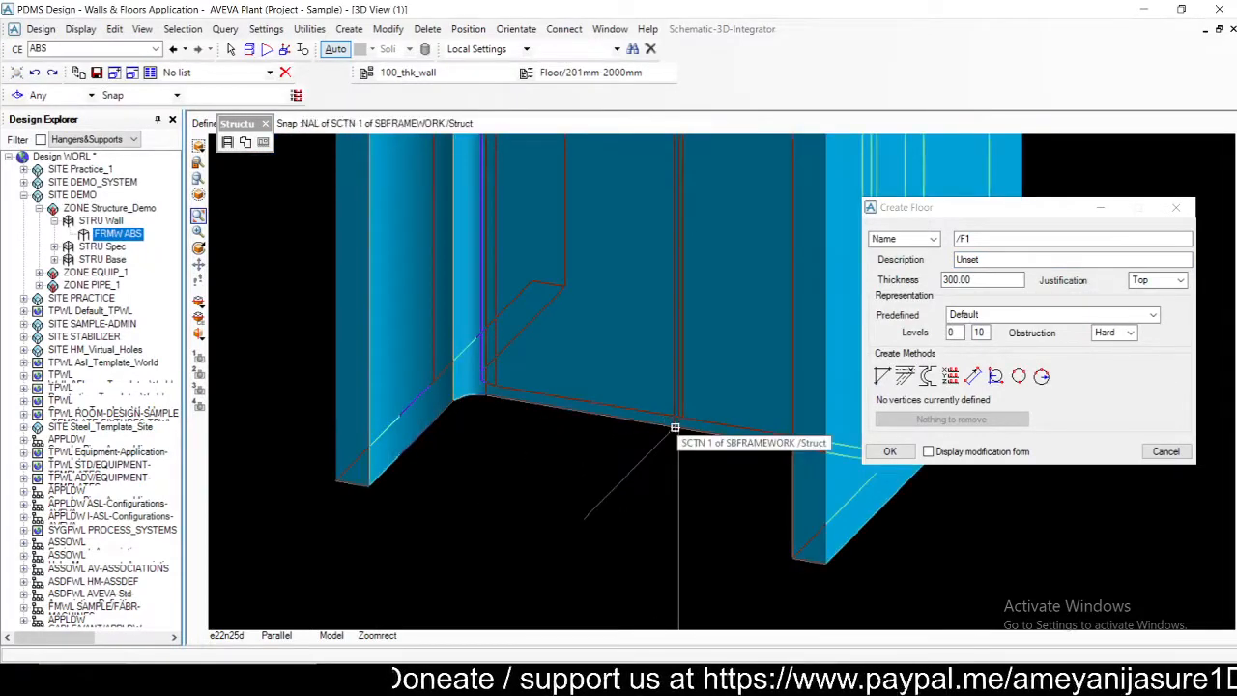
pyautogui.click(675, 427)
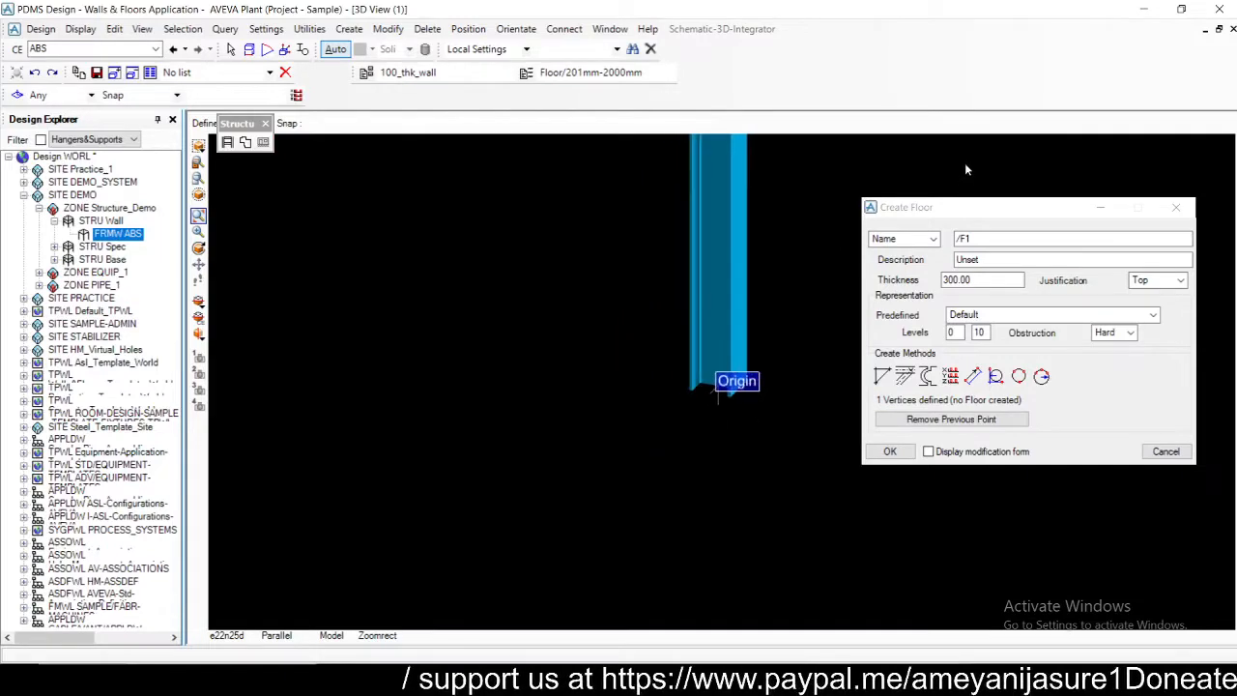
pyautogui.moveTo(958, 207); pyautogui.dragTo(390, 261)
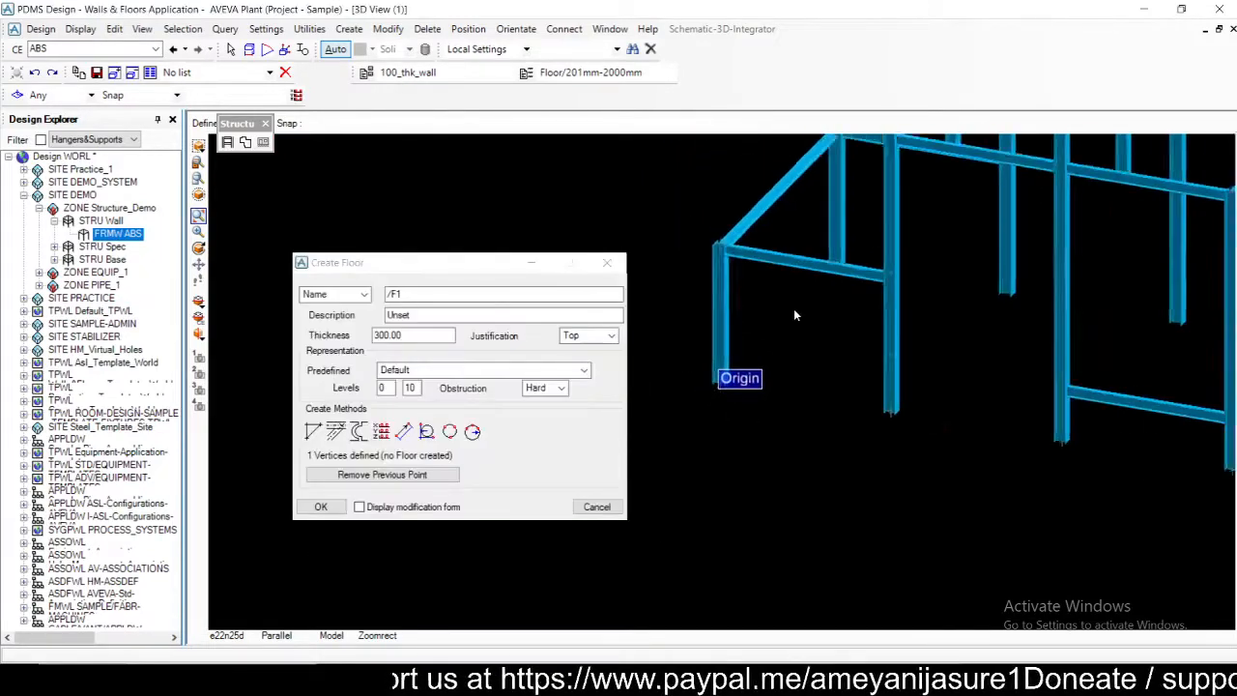
pyautogui.scroll(-2, 793, 310)
pyautogui.moveTo(1037, 426); pyautogui.dragTo(1042, 453, button='middle')
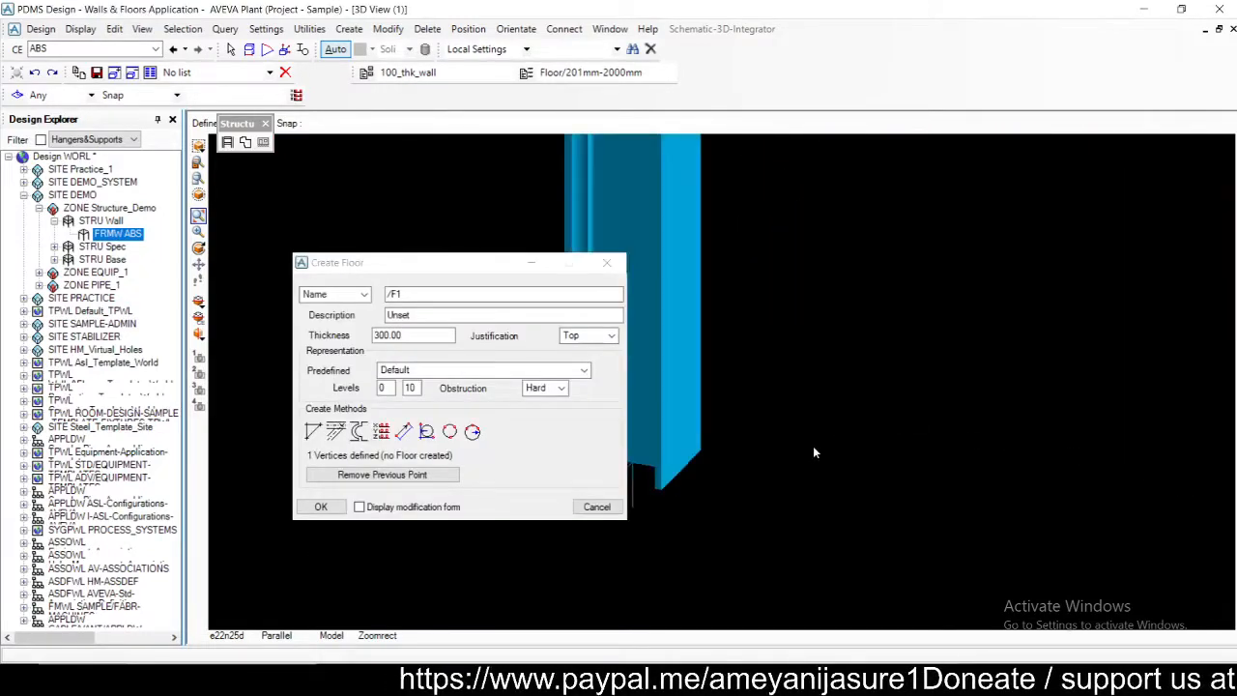
pyautogui.scroll(-2, 814, 447)
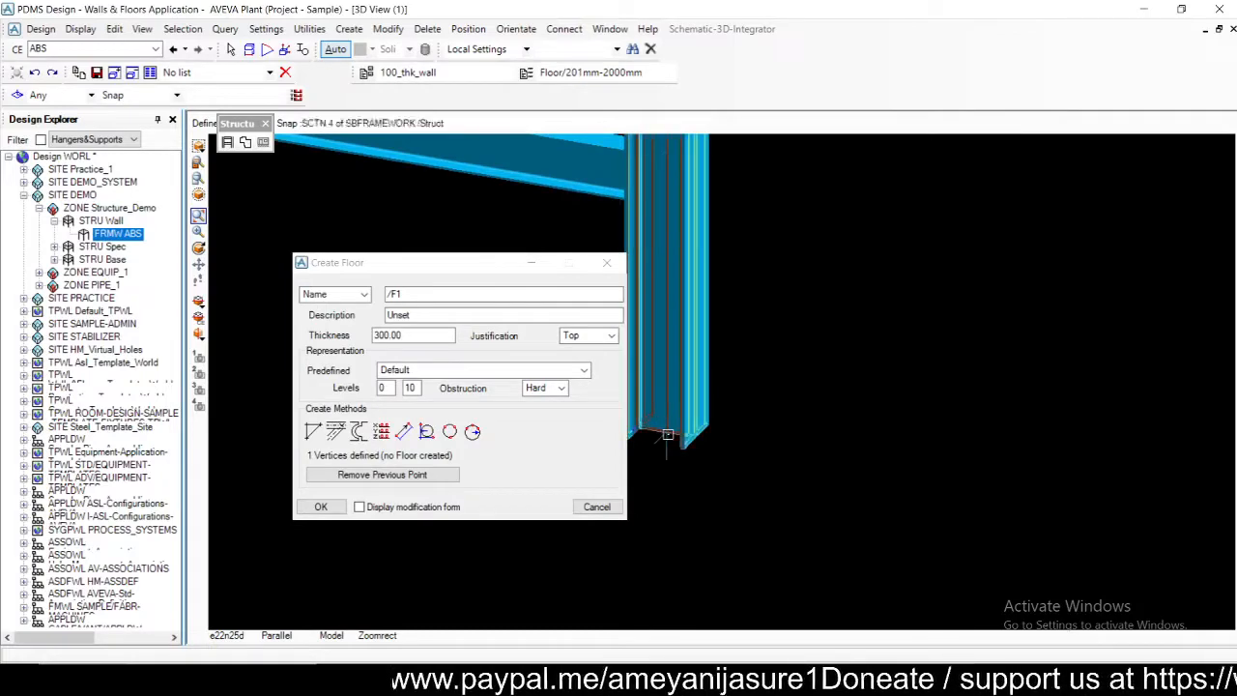
pyautogui.click(667, 430)
# - Snap the floor's third vertex to the base of the far corner column along the adjacent side
pyautogui.scroll(-4, 797, 381)
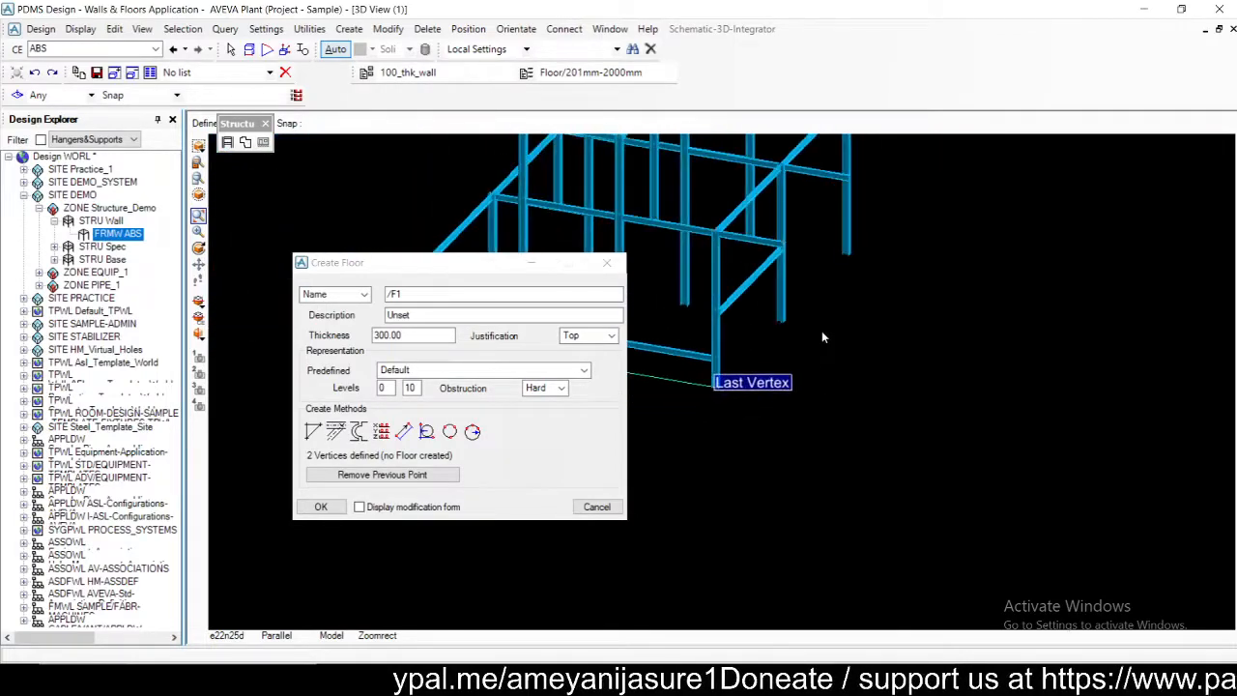
pyautogui.moveTo(822, 221); pyautogui.dragTo(880, 288, button='middle')
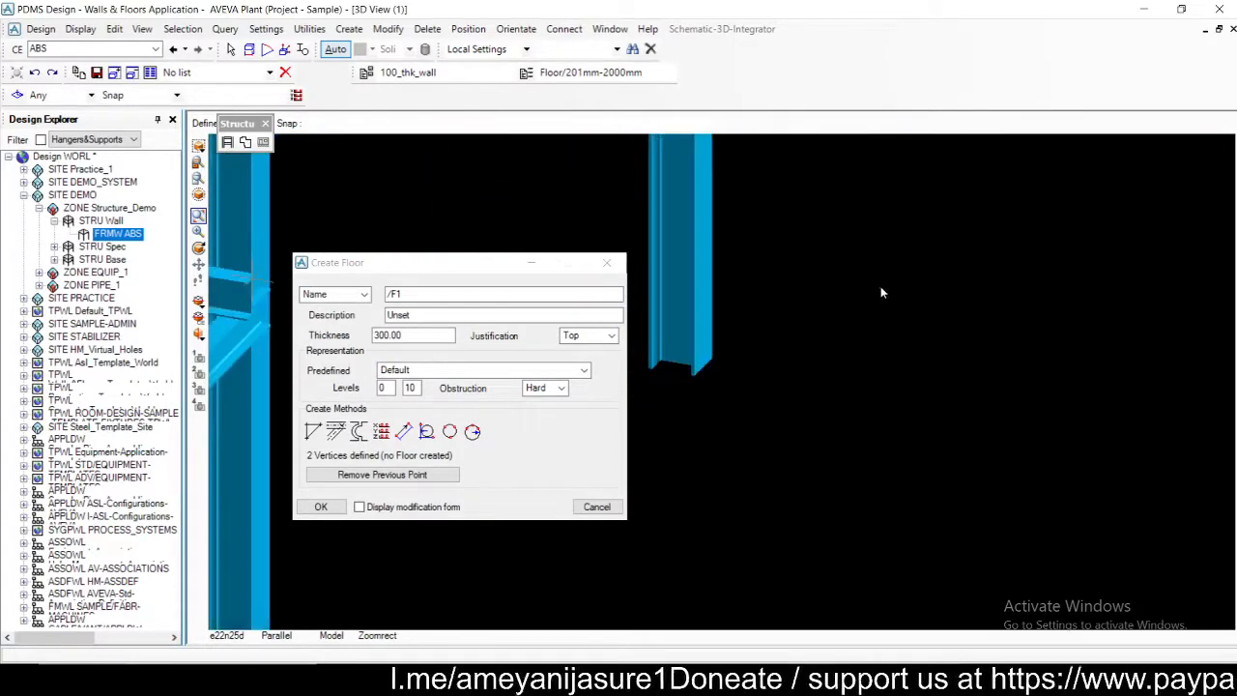
pyautogui.click(692, 389)
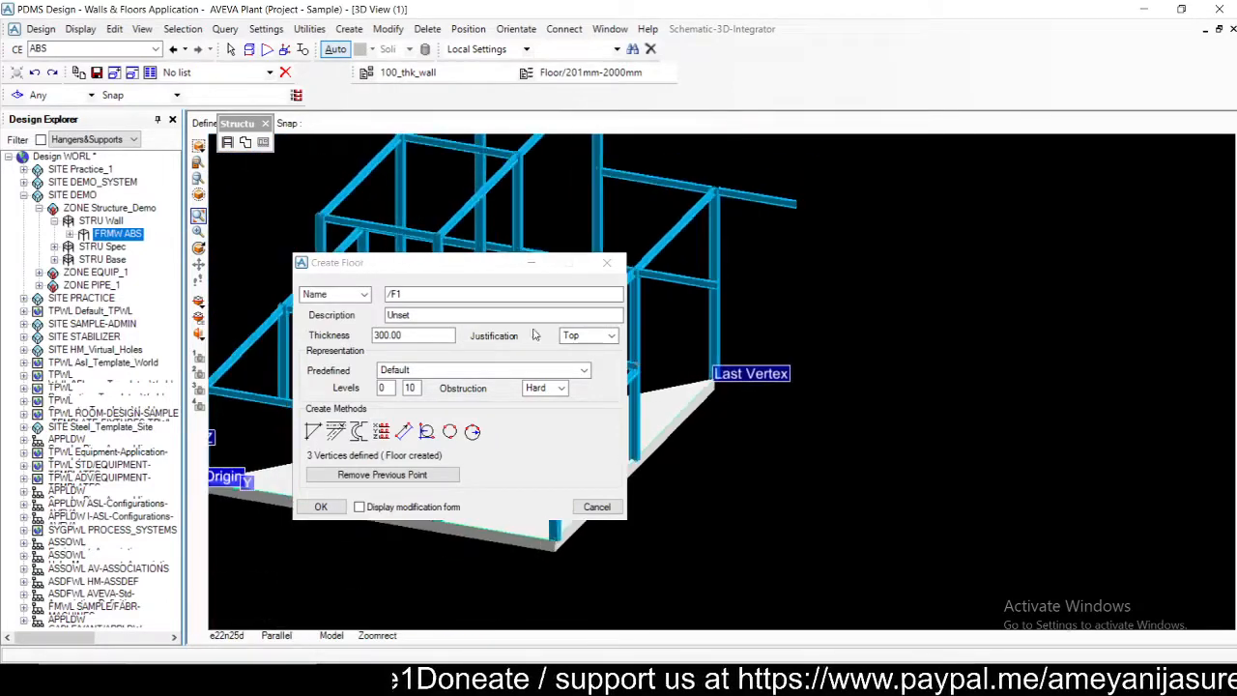
# - Snap the floor's fourth vertex to the base of the remaining corner column to complete the rectangular outline
pyautogui.moveTo(462, 264); pyautogui.dragTo(1063, 202)
pyautogui.moveTo(555, 376); pyautogui.dragTo(378, 506, button='middle')
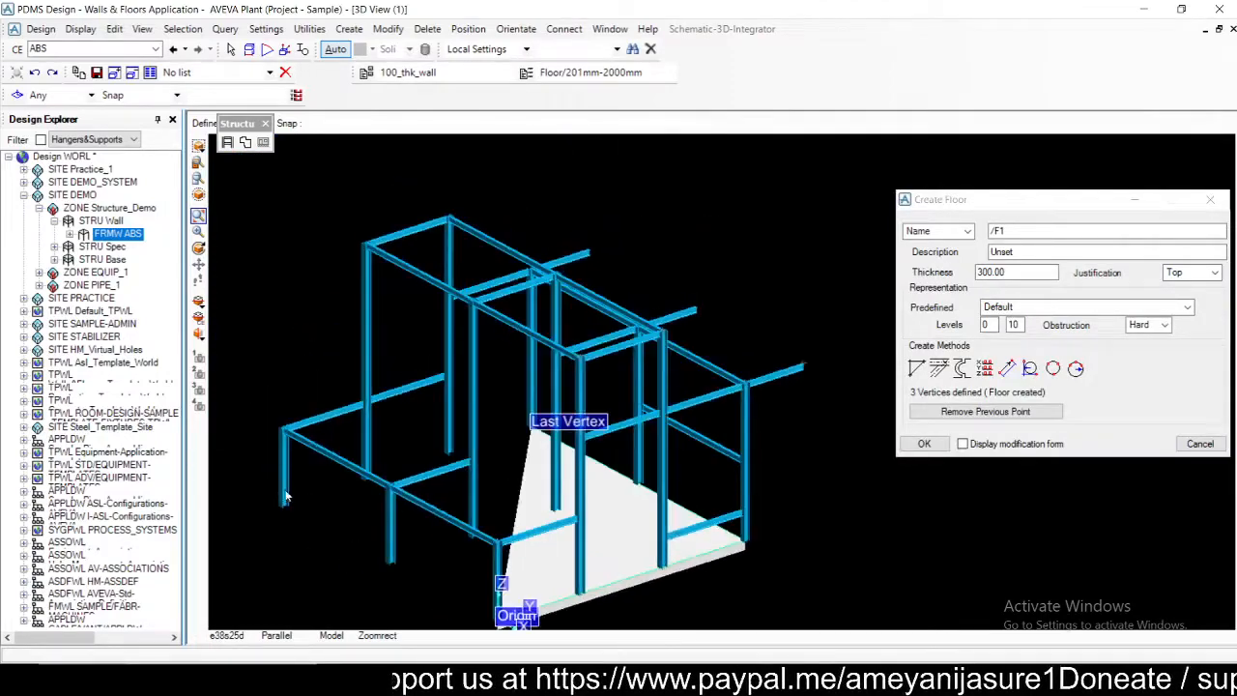
pyautogui.moveTo(268, 485); pyautogui.dragTo(326, 540, button='middle')
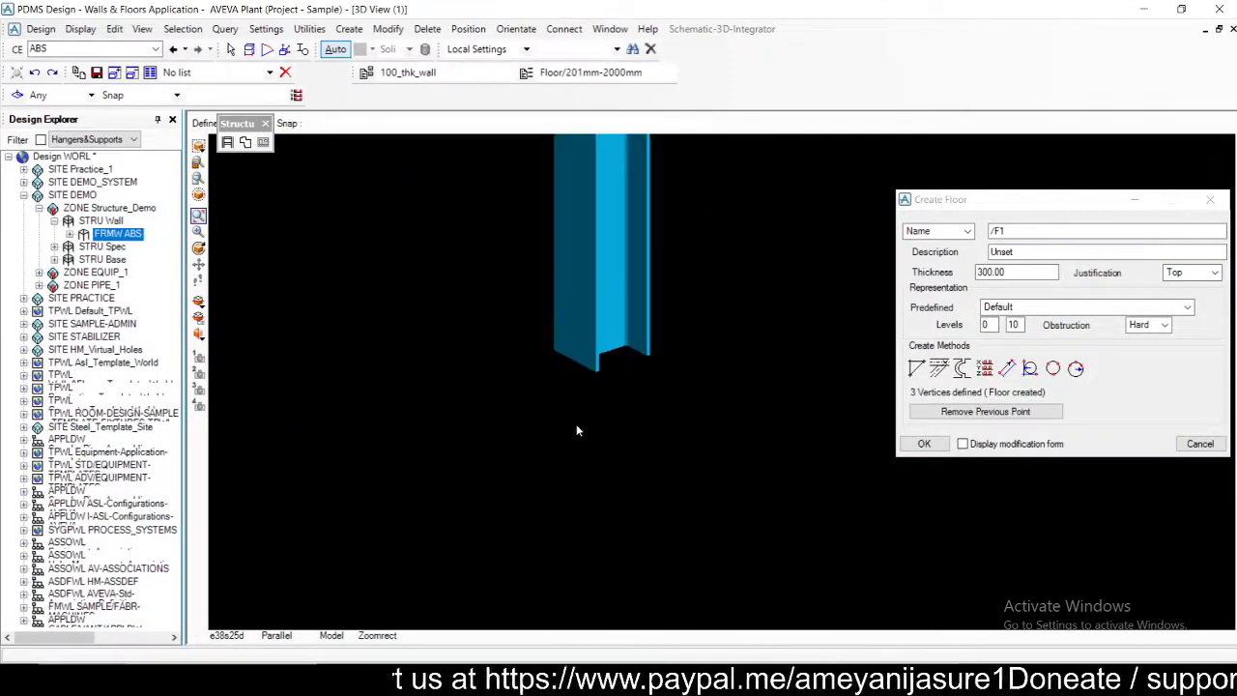
pyautogui.click(604, 355)
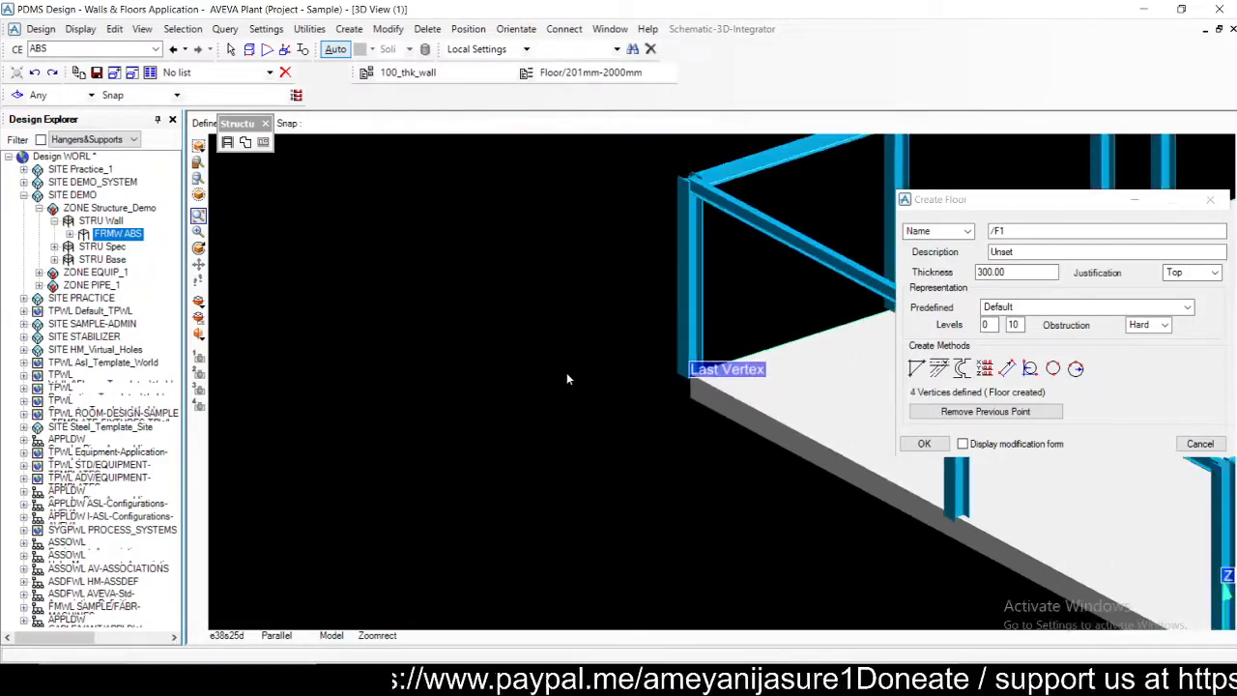
pyautogui.scroll(-5, 569, 377)
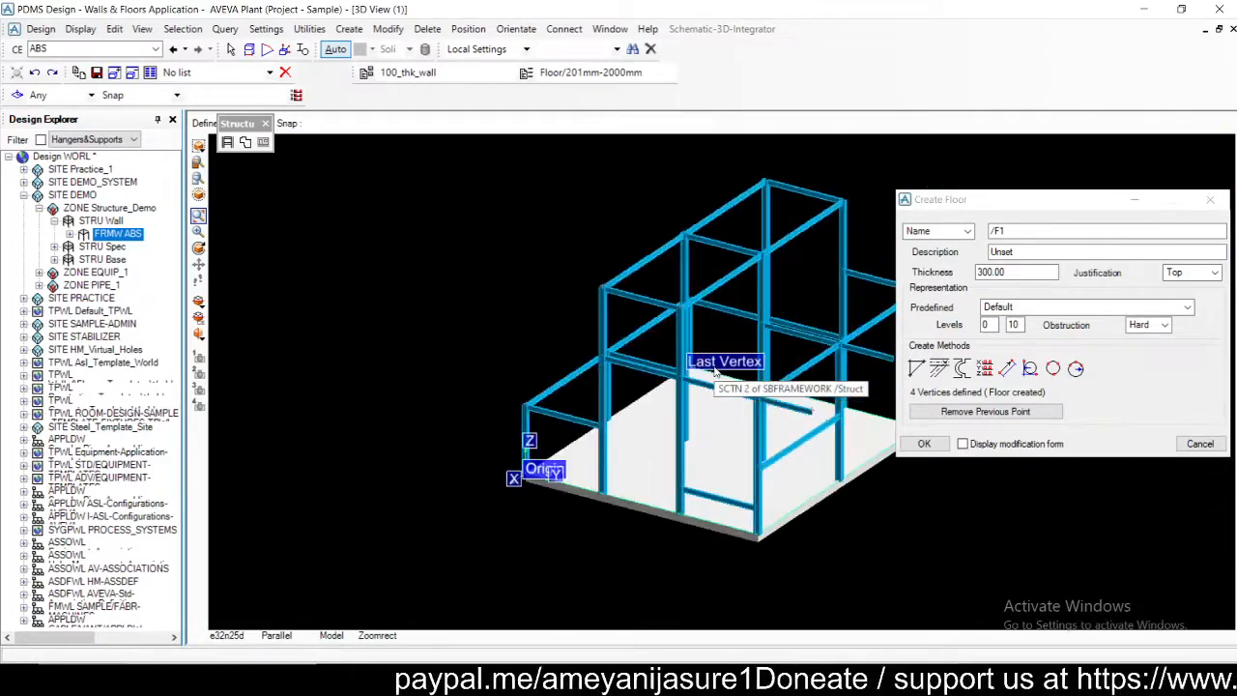
pyautogui.scroll(2, 681, 415)
pyautogui.scroll(3, 647, 454)
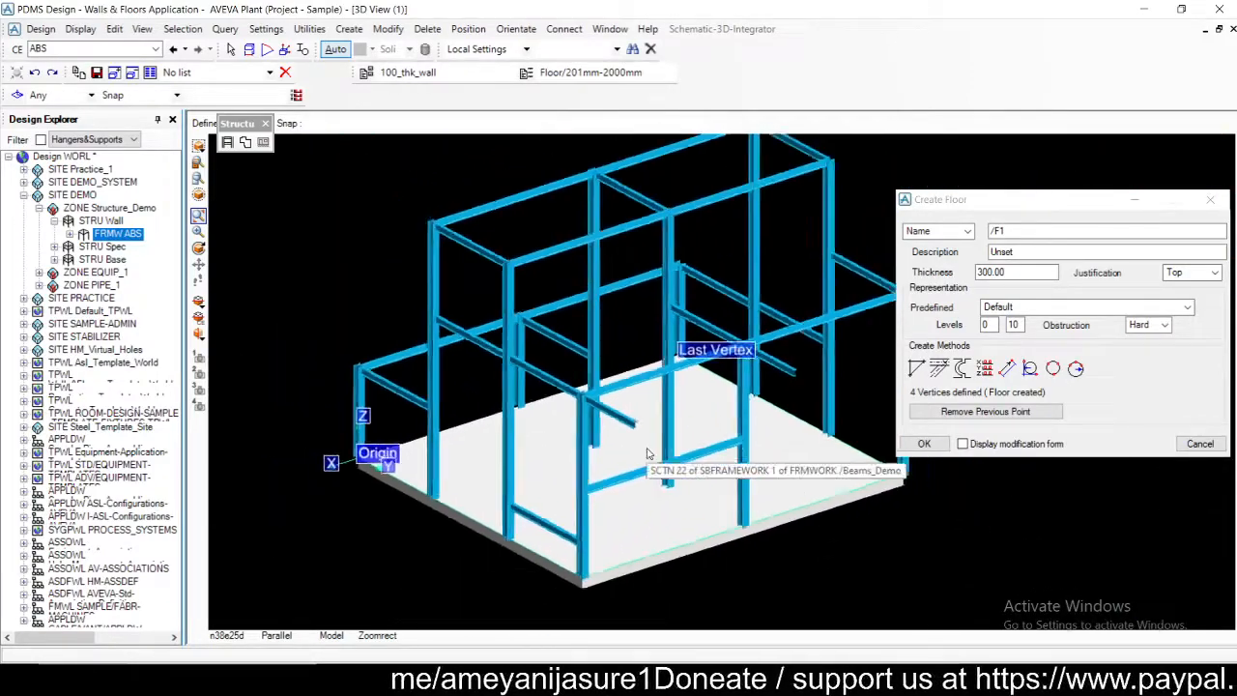
# - Try the Centre and Bottom justifications for floor F1 at the origin column and return the justification to Top
pyautogui.scroll(-1, 648, 454)
pyautogui.moveTo(1032, 209); pyautogui.dragTo(992, 209)
pyautogui.scroll(3, 434, 510)
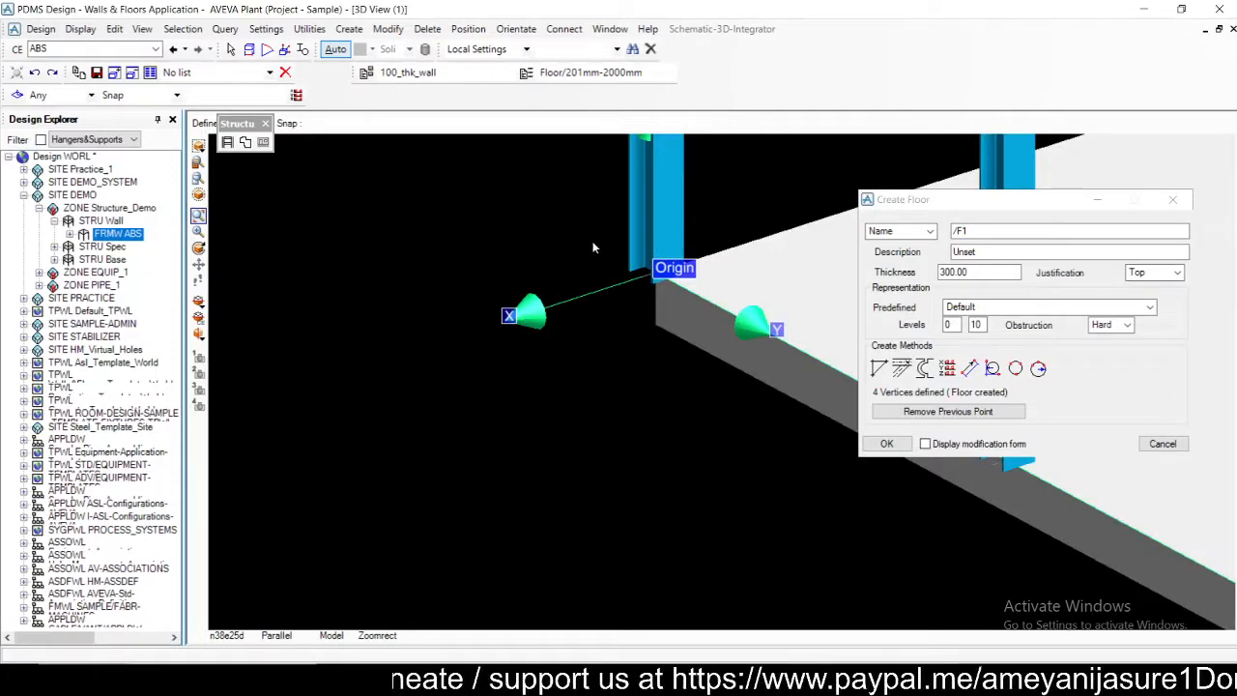
pyautogui.moveTo(600, 218); pyautogui.dragTo(745, 305, button='middle')
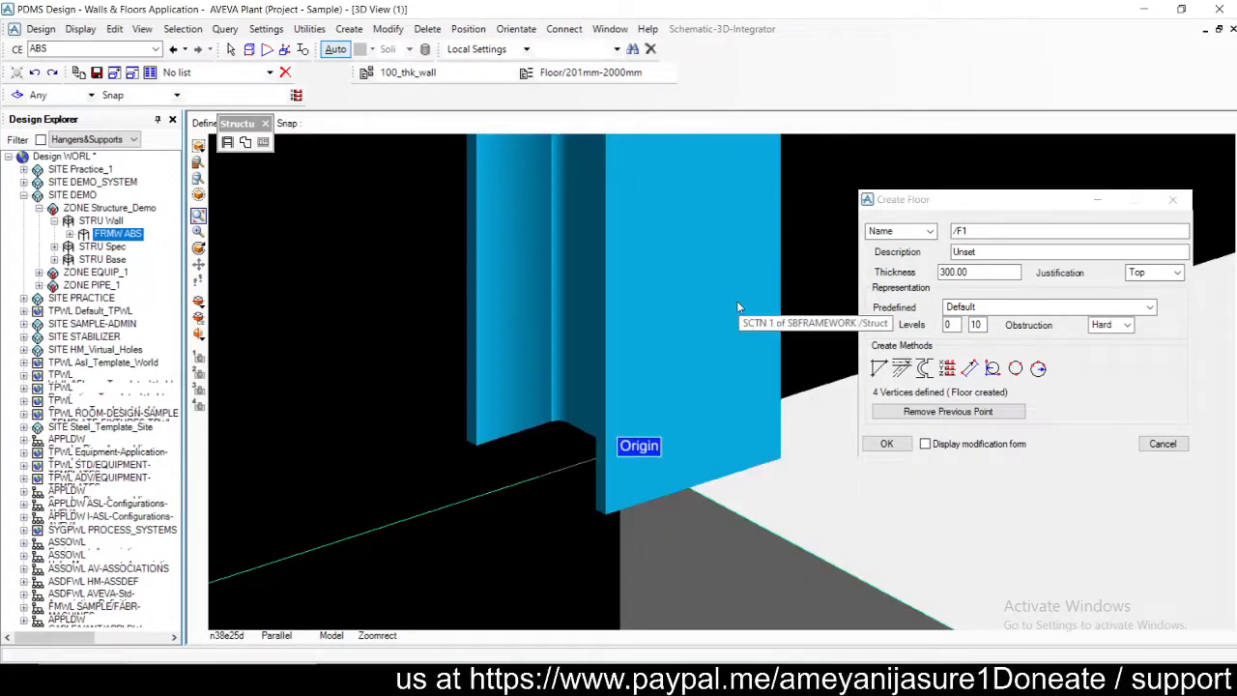
pyautogui.click(1169, 272)
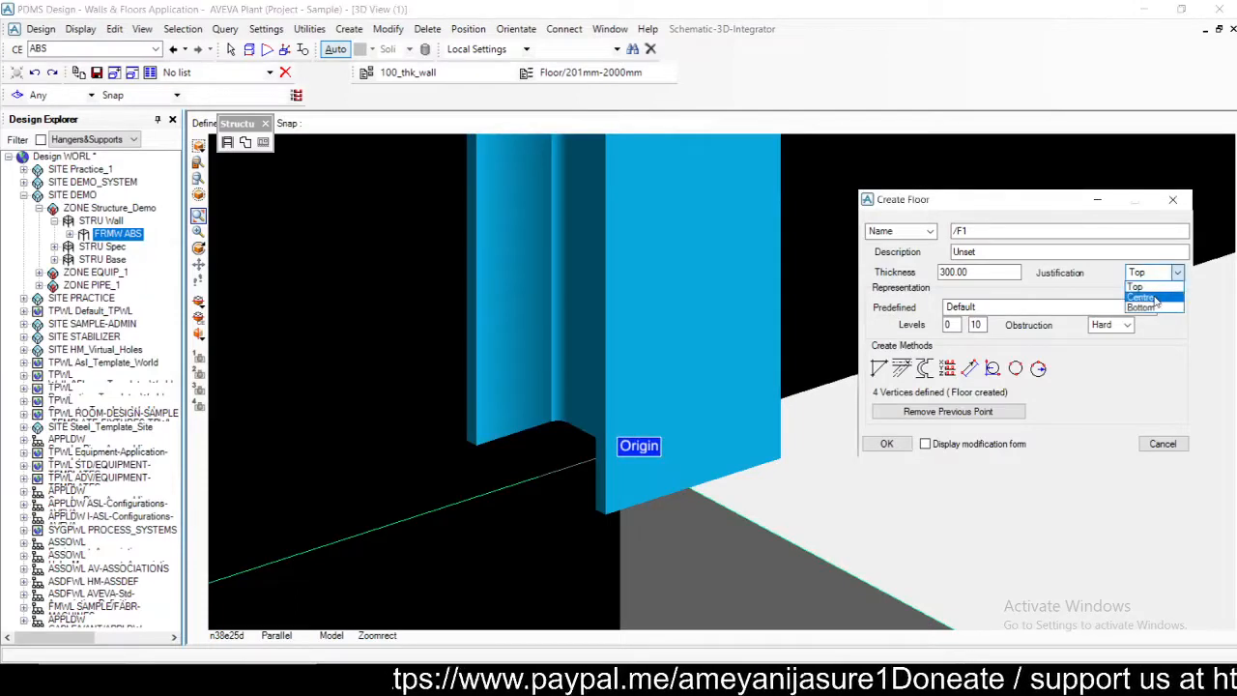
pyautogui.click(1142, 298)
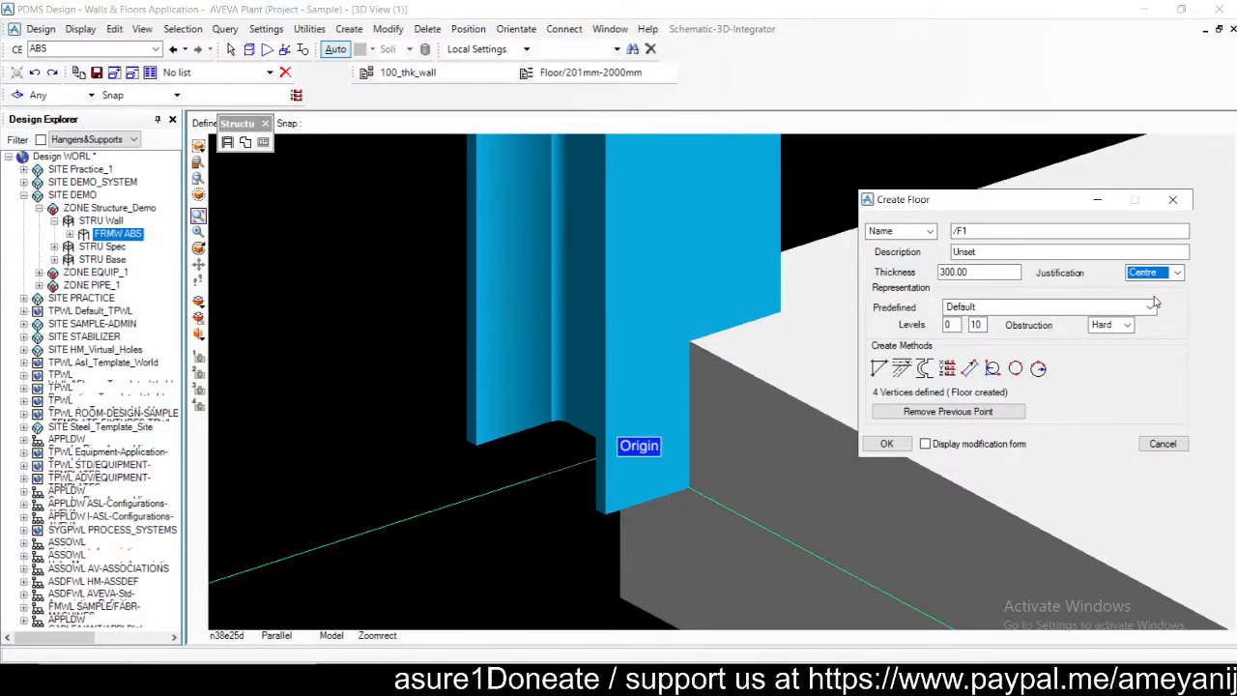
pyautogui.click(1154, 273)
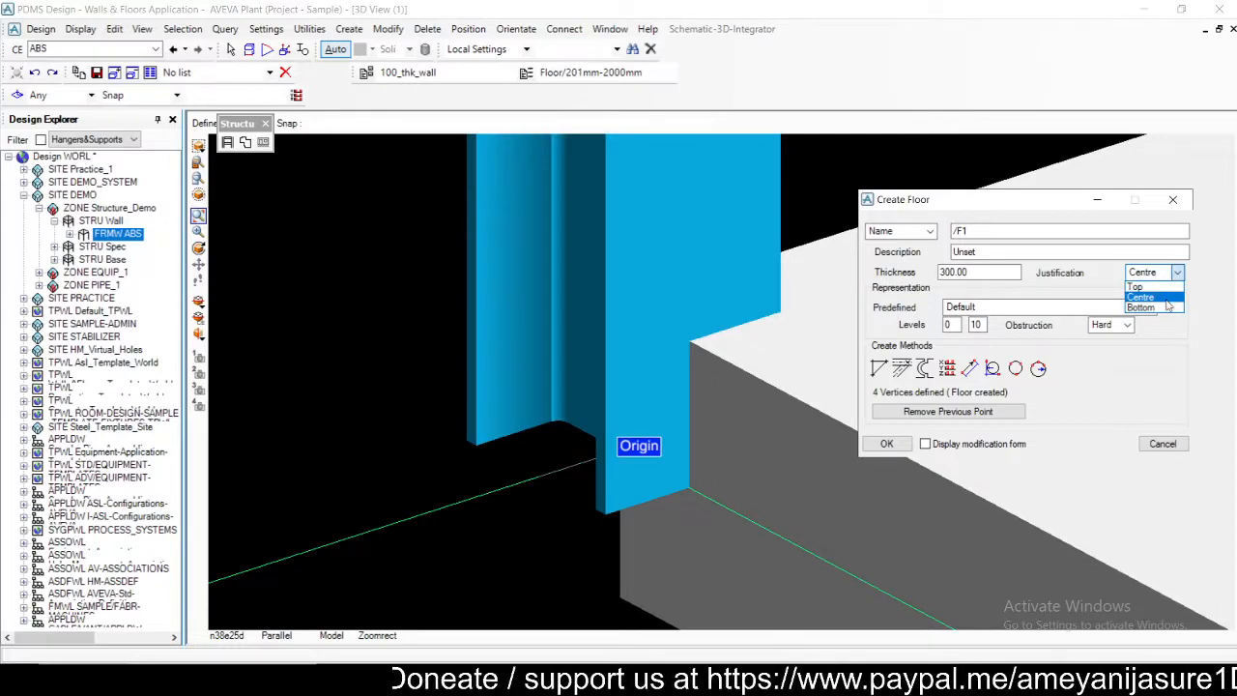
pyautogui.click(1167, 306)
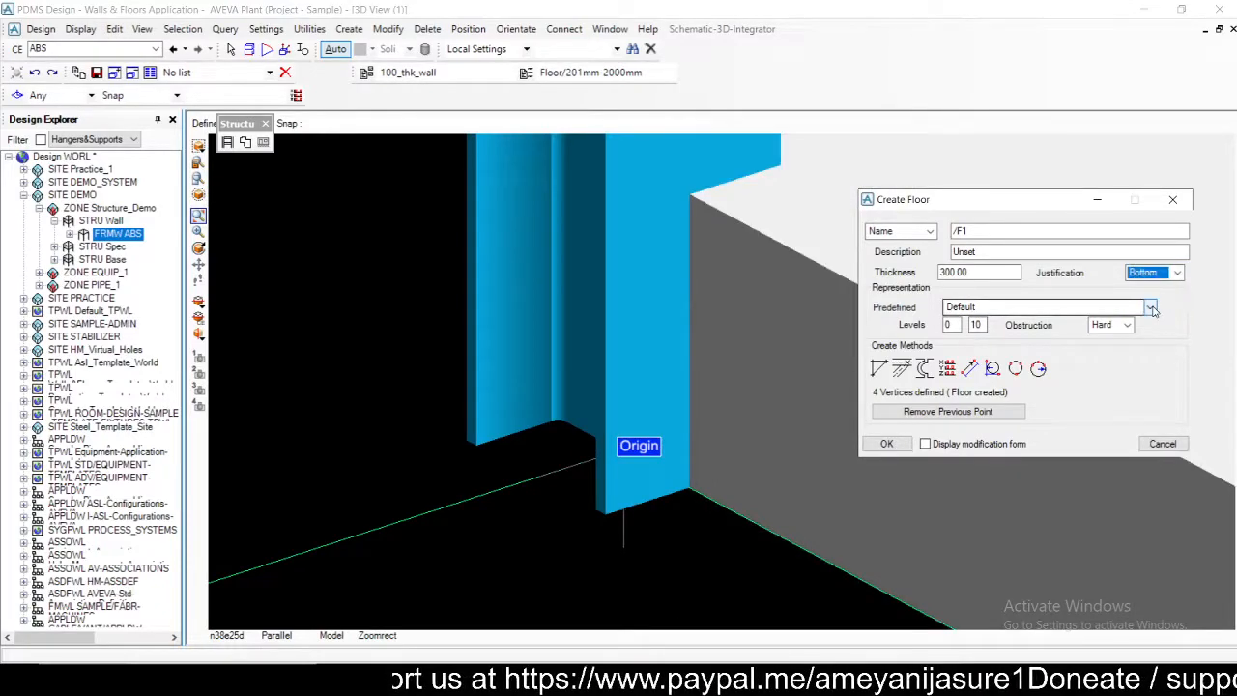
pyautogui.click(1156, 274)
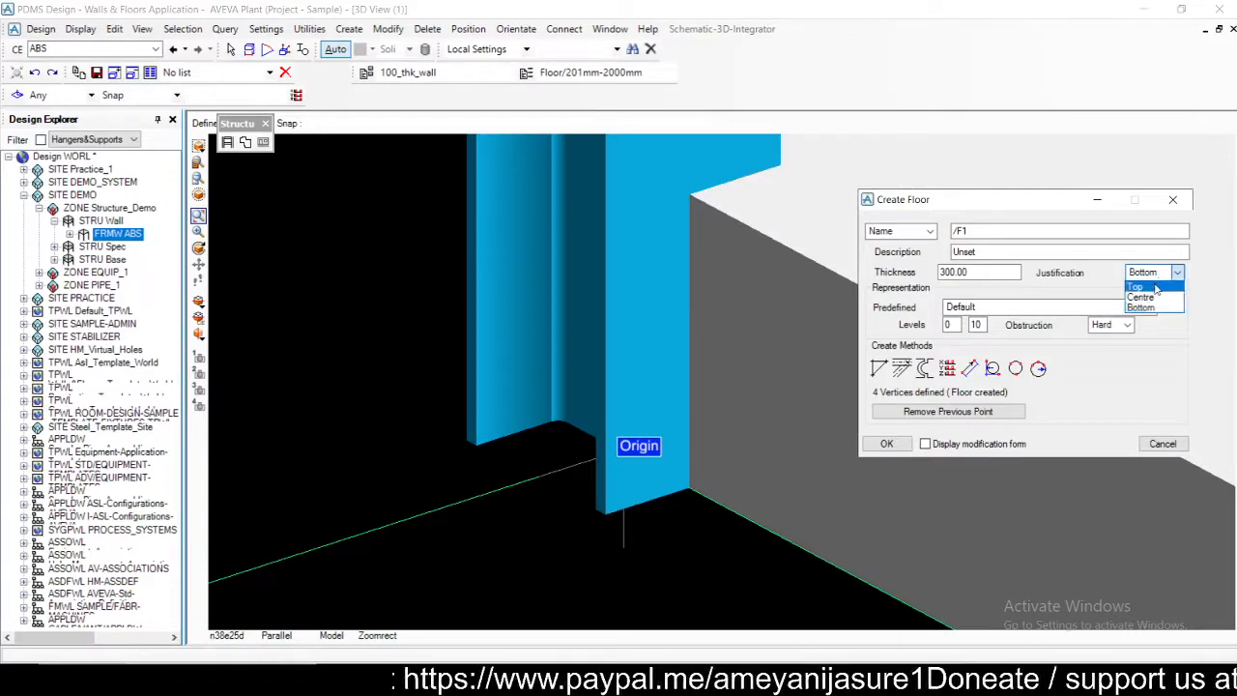
pyautogui.click(1156, 288)
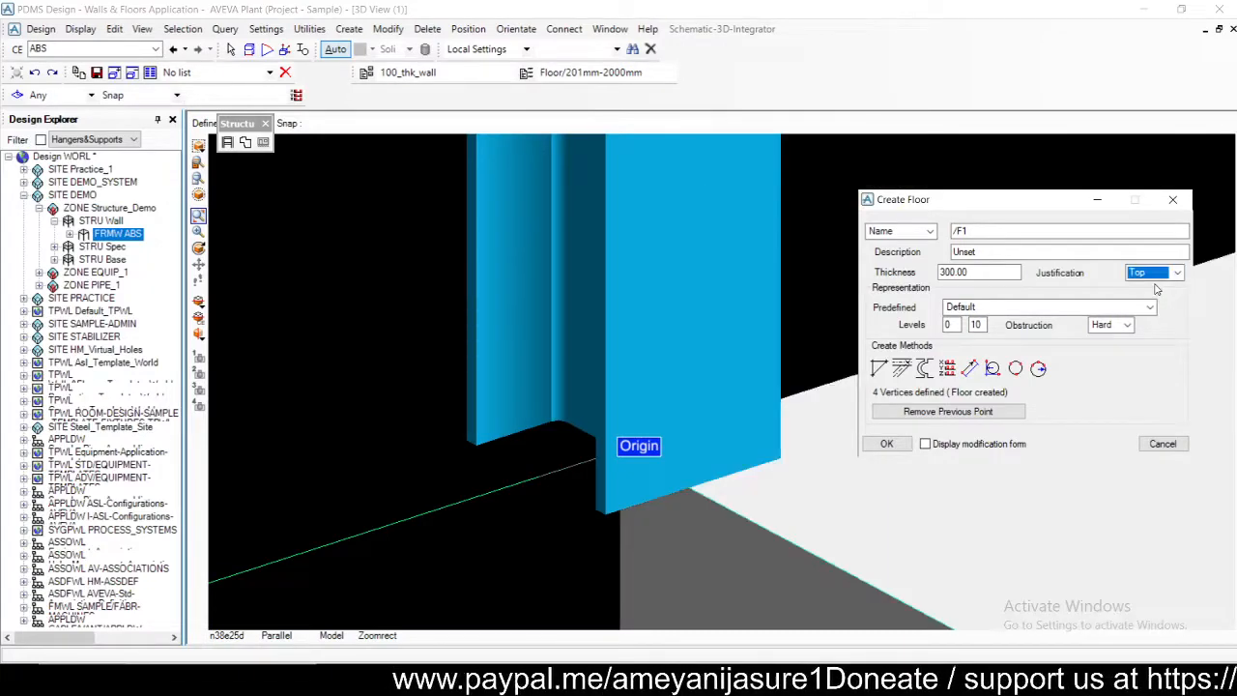
# - Accept floor F1 with its four vertices and open its outline in the Loop Vertex Editor
pyautogui.scroll(-5, 761, 349)
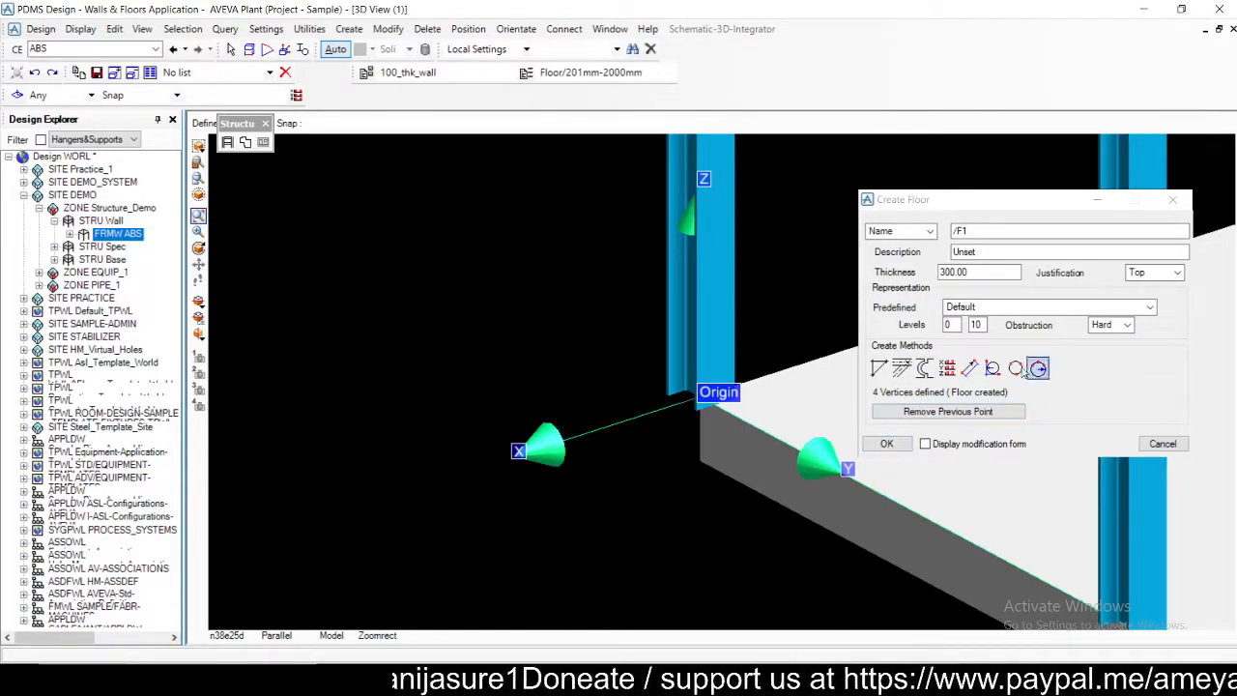
pyautogui.scroll(-2, 682, 390)
pyautogui.scroll(-6, 681, 389)
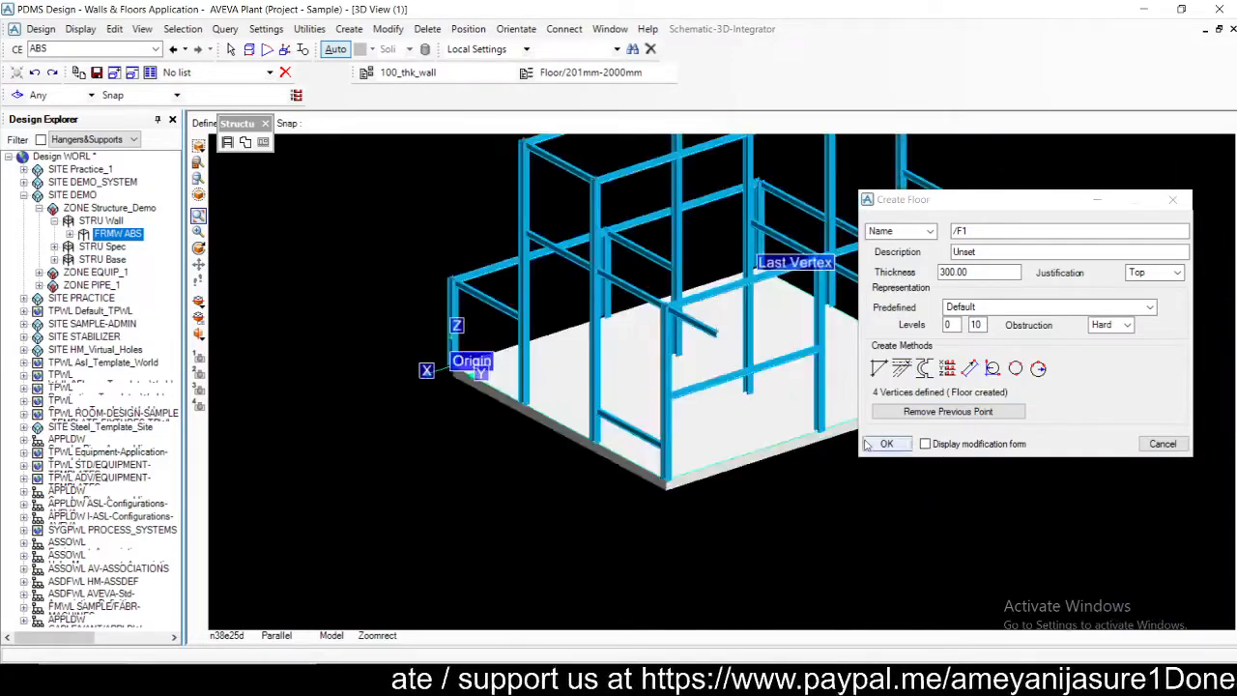
pyautogui.scroll(5, 829, 384)
pyautogui.click(921, 201)
pyautogui.moveTo(920, 201); pyautogui.dragTo(1015, 177)
pyautogui.moveTo(396, 225); pyautogui.dragTo(1034, 513)
pyautogui.scroll(-4, 909, 527)
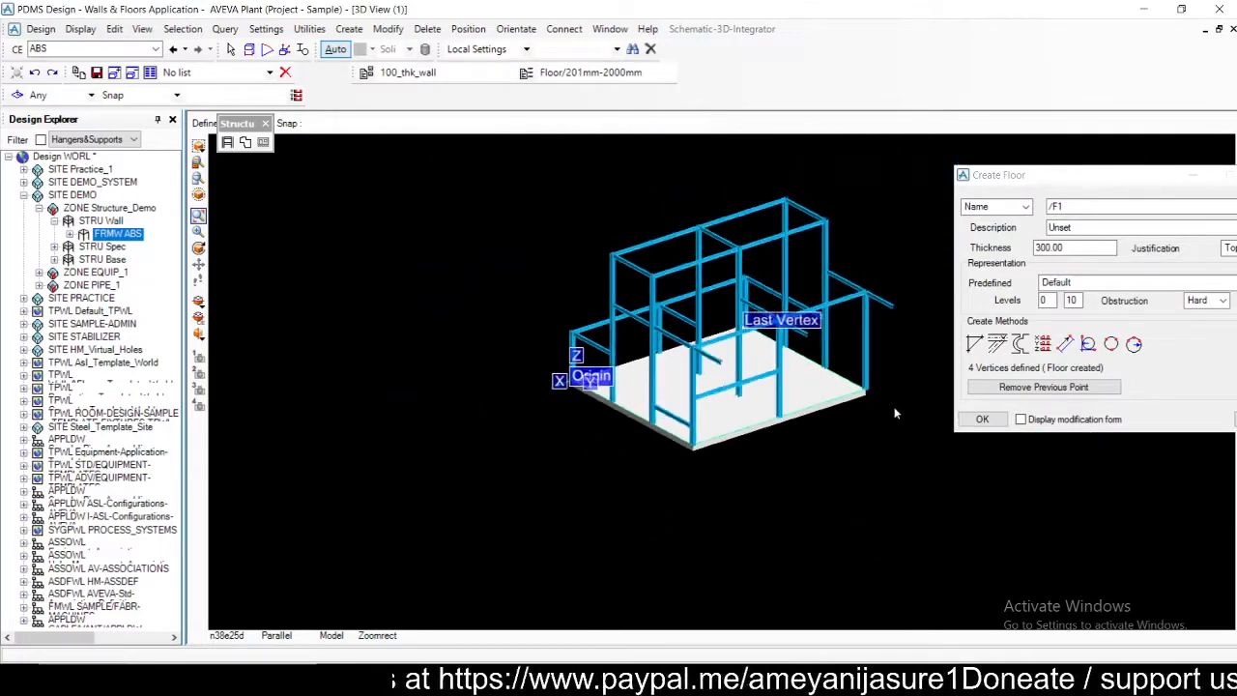
pyautogui.scroll(4, 900, 470)
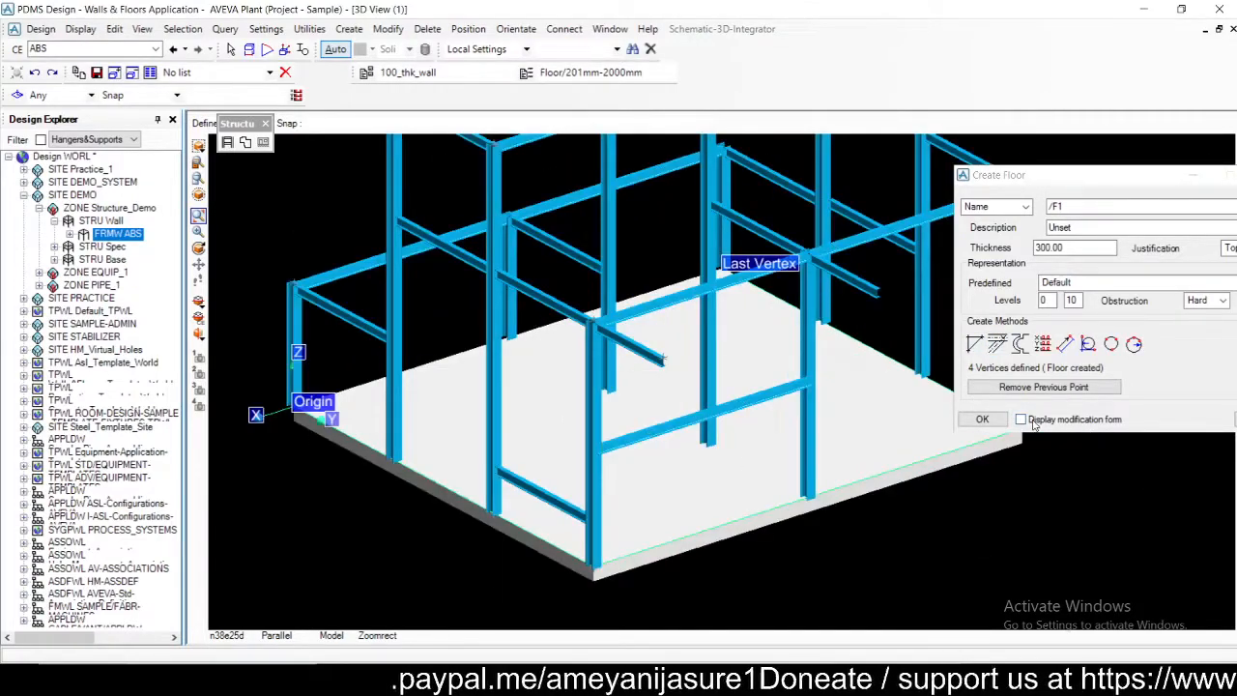
pyautogui.click(981, 418)
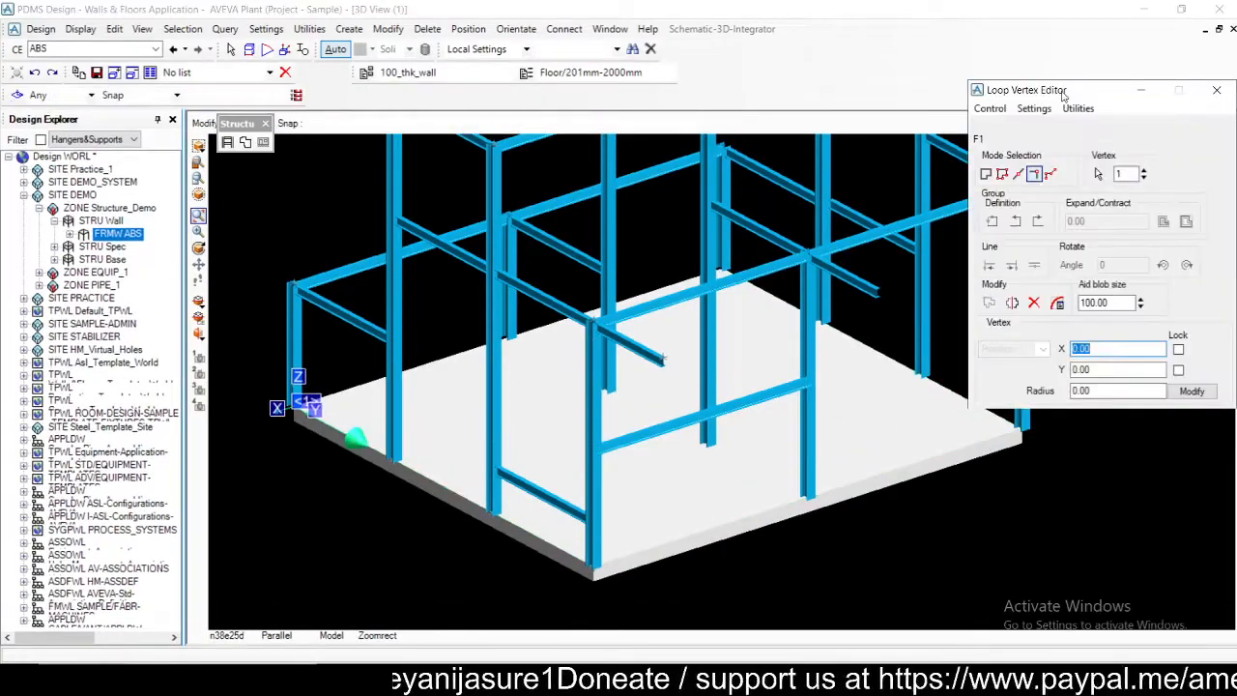
# - Select the whole floor loop for editing, set its expand/contract distance to 500 mm, and contract the outline twice
pyautogui.moveTo(1067, 94); pyautogui.dragTo(283, 131)
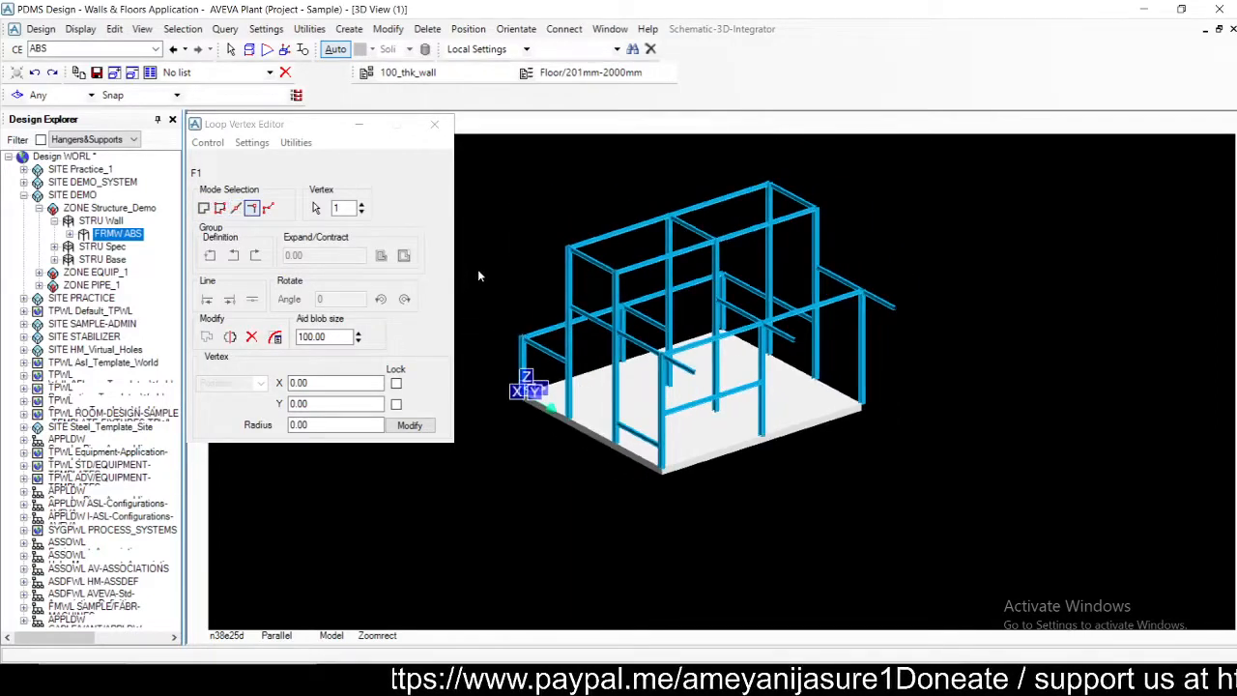
pyautogui.moveTo(477, 269); pyautogui.dragTo(935, 538)
pyautogui.scroll(-2, 748, 489)
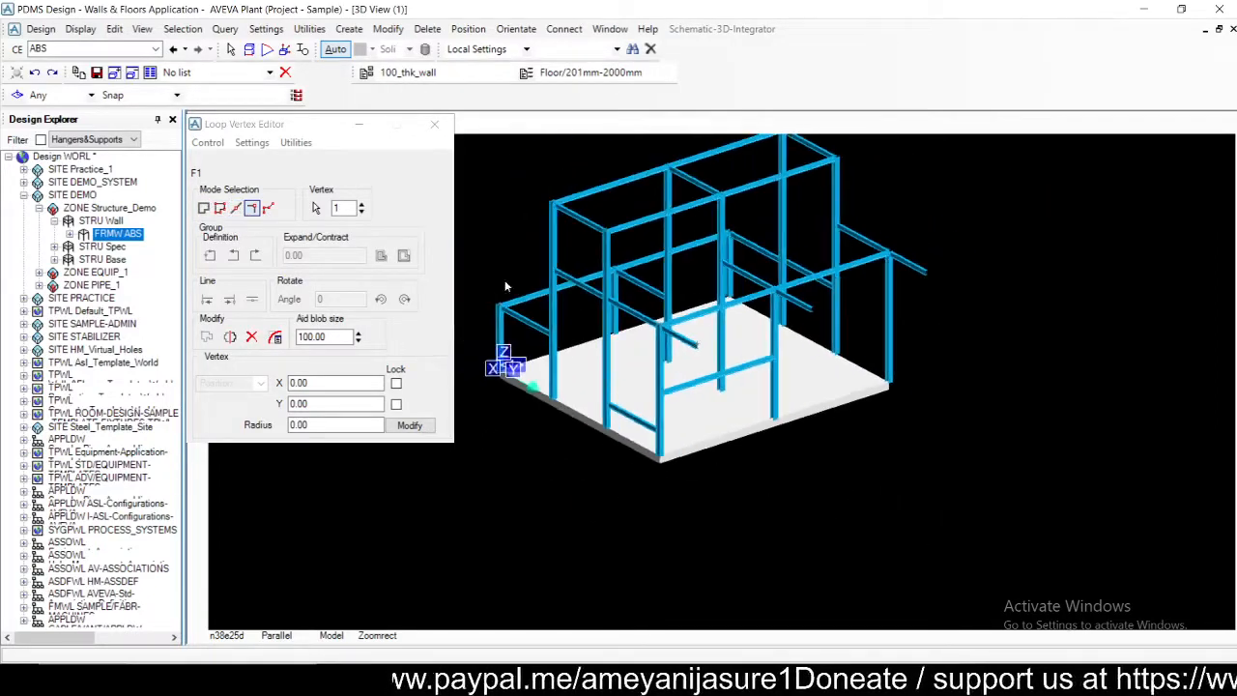
pyautogui.scroll(3, 572, 437)
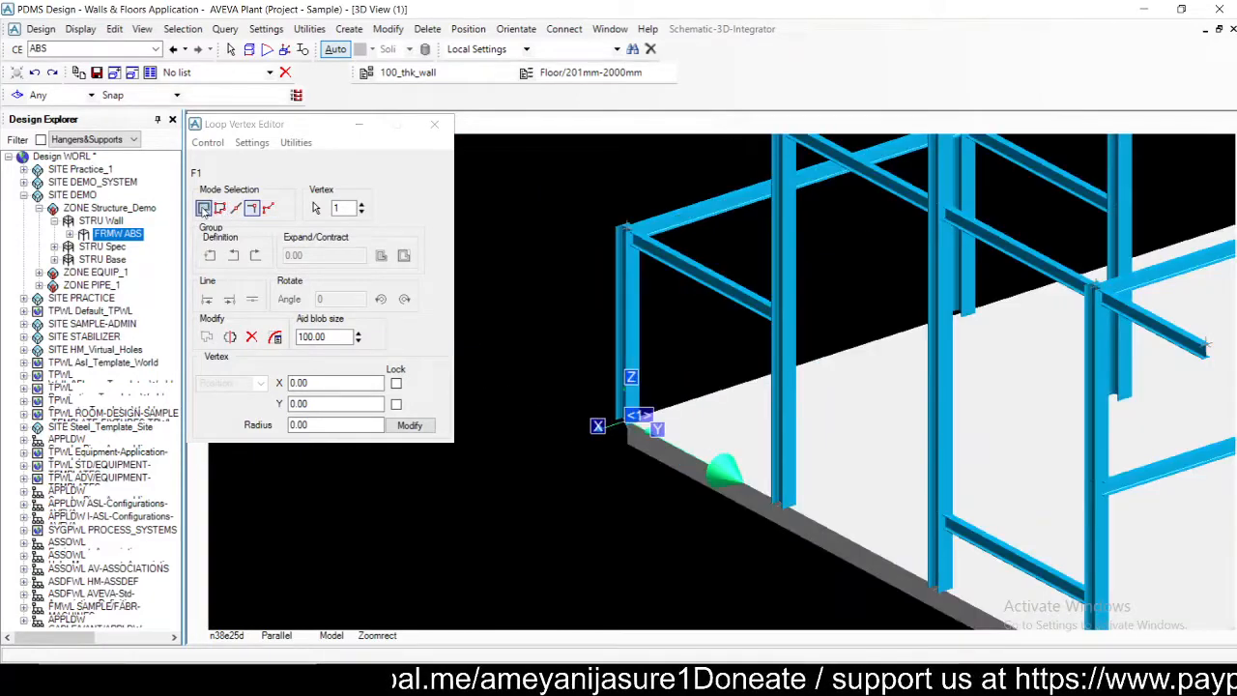
pyautogui.click(203, 209)
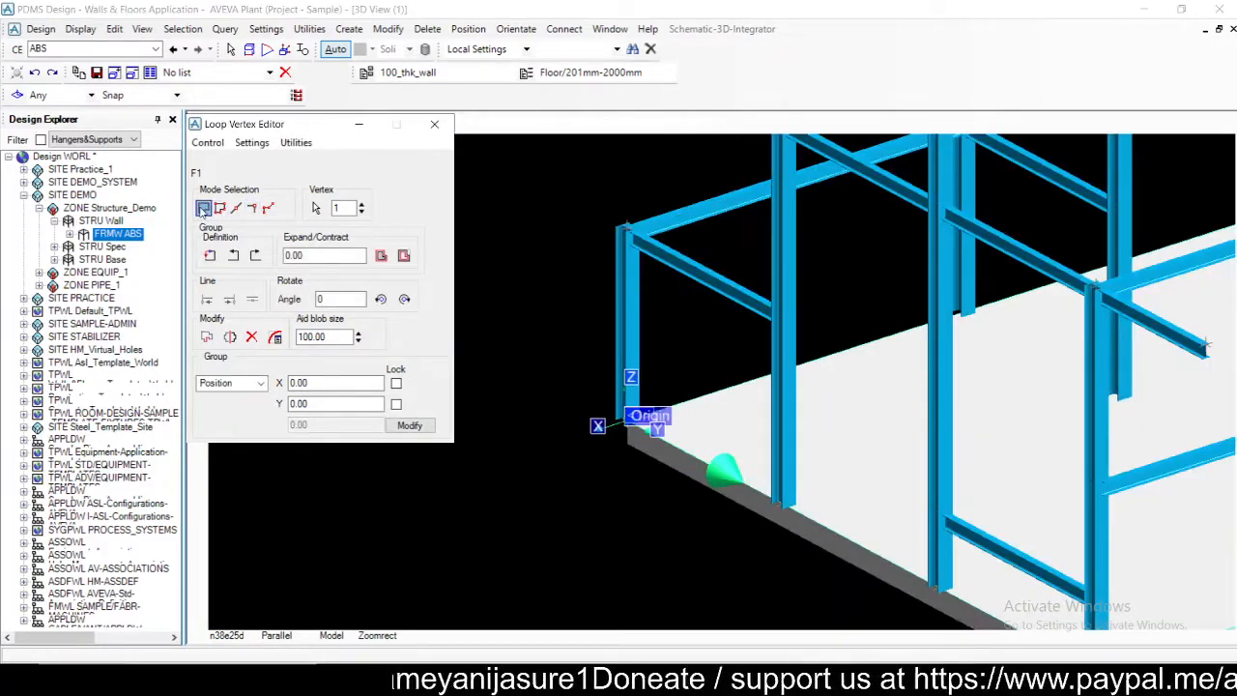
pyautogui.click(257, 253)
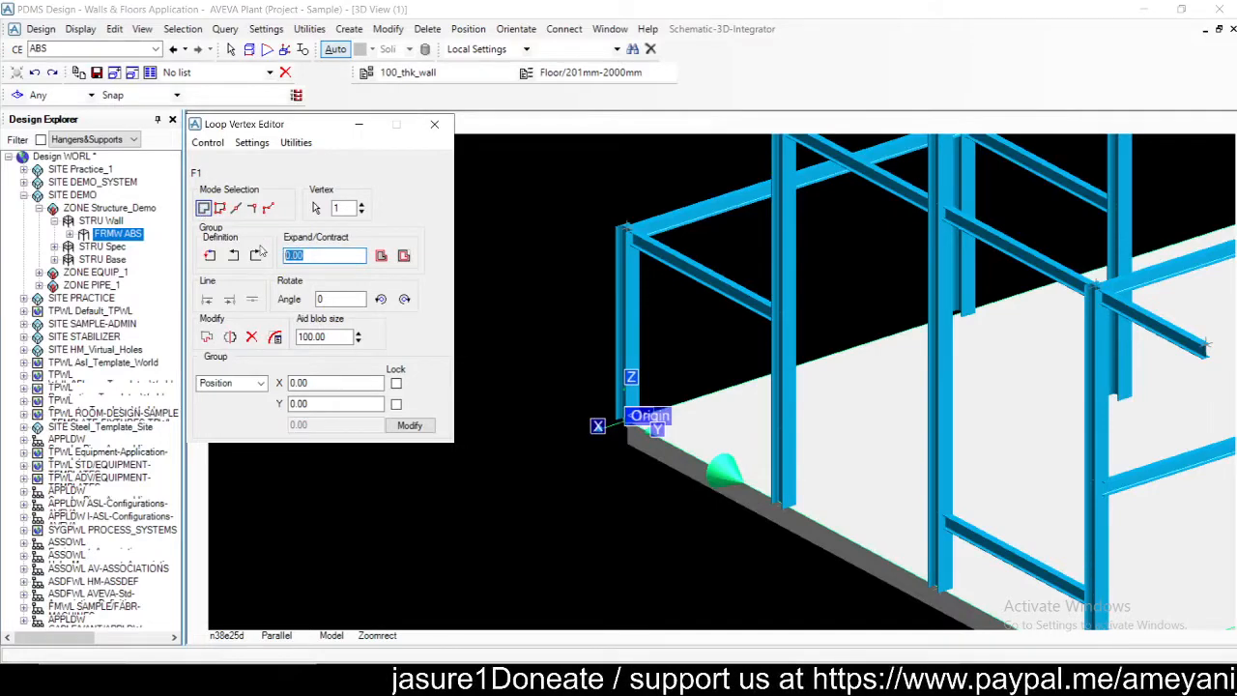
pyautogui.write('5')
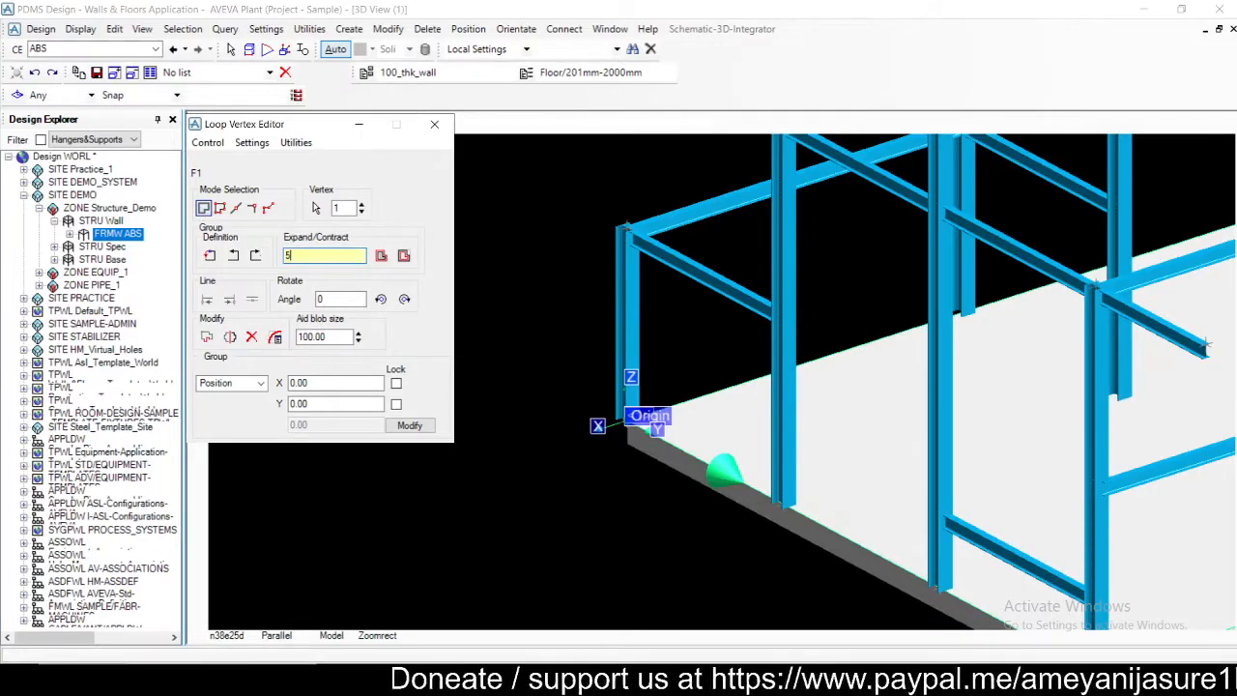
pyautogui.write('00')
pyautogui.press('Return')
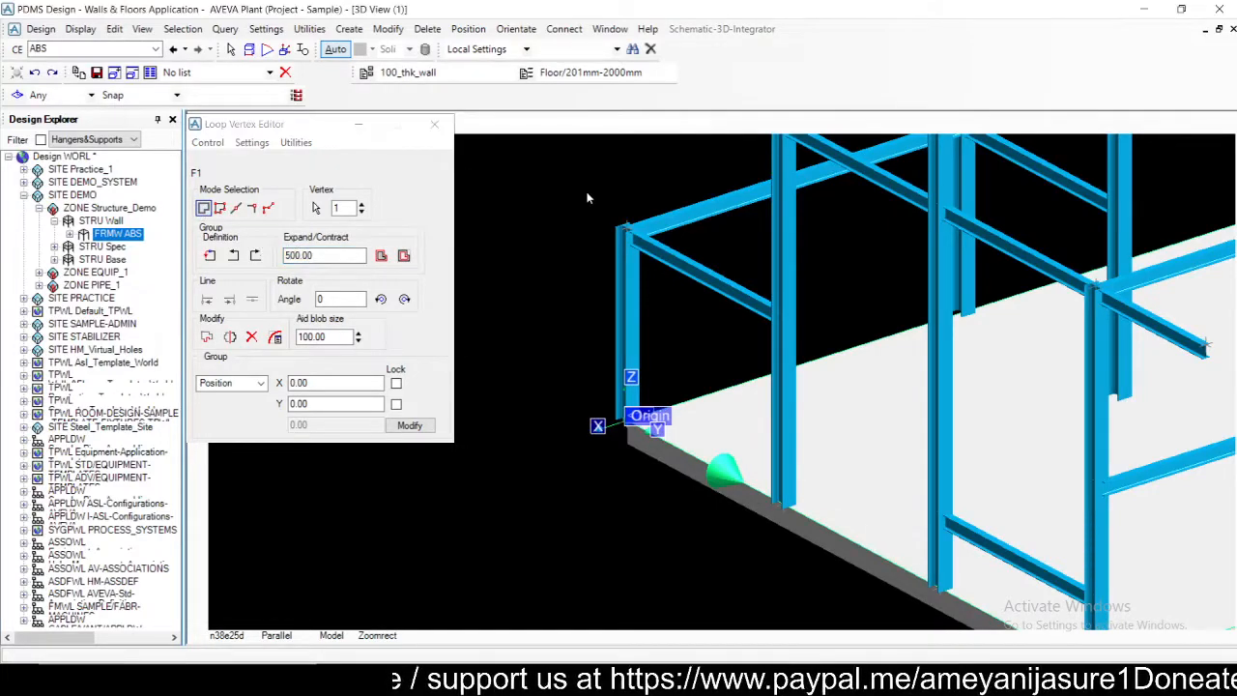
pyautogui.click(404, 257)
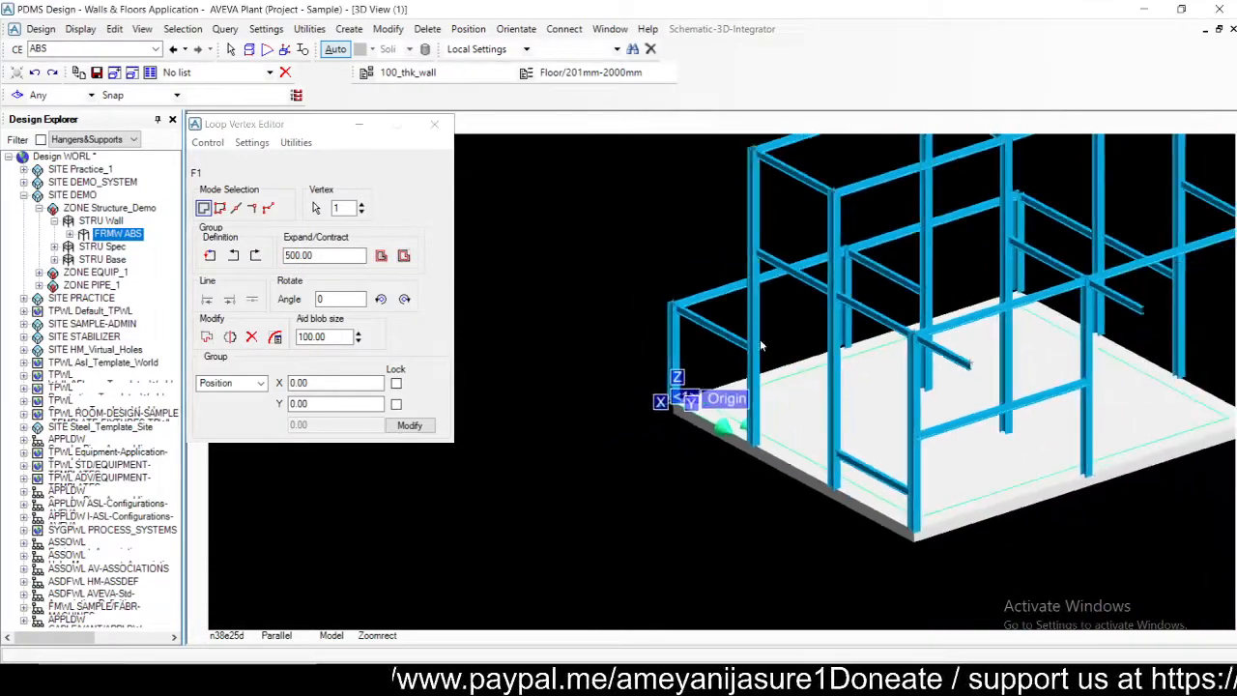
pyautogui.click(404, 256)
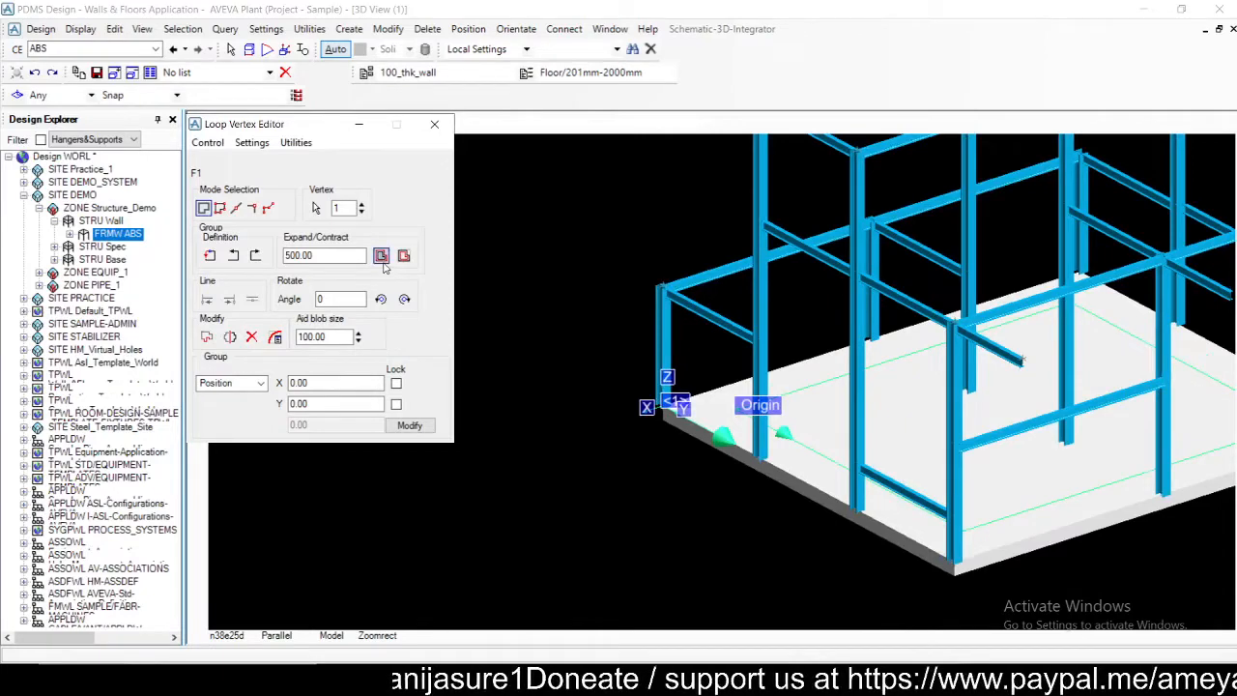
# - Expand the floor outline in repeated 500 mm increments until it extends beyond the outer columns, and apply the modification
pyautogui.click(381, 257)
pyautogui.click(383, 263)
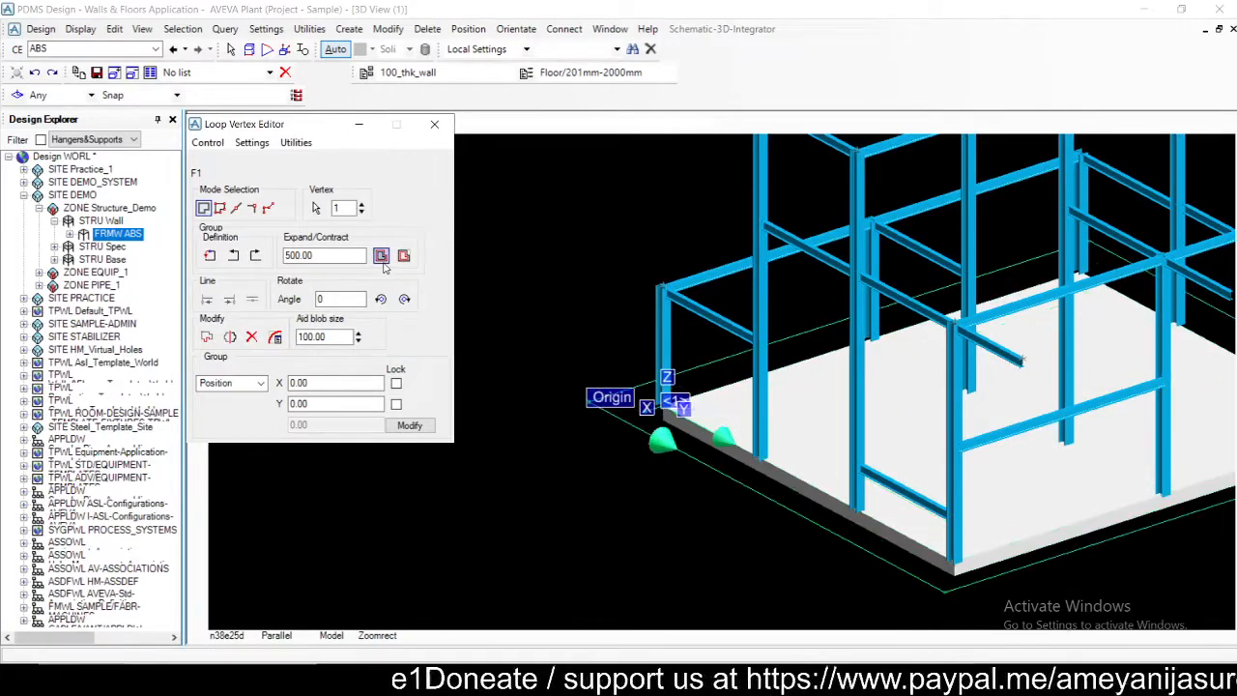
pyautogui.click(383, 264)
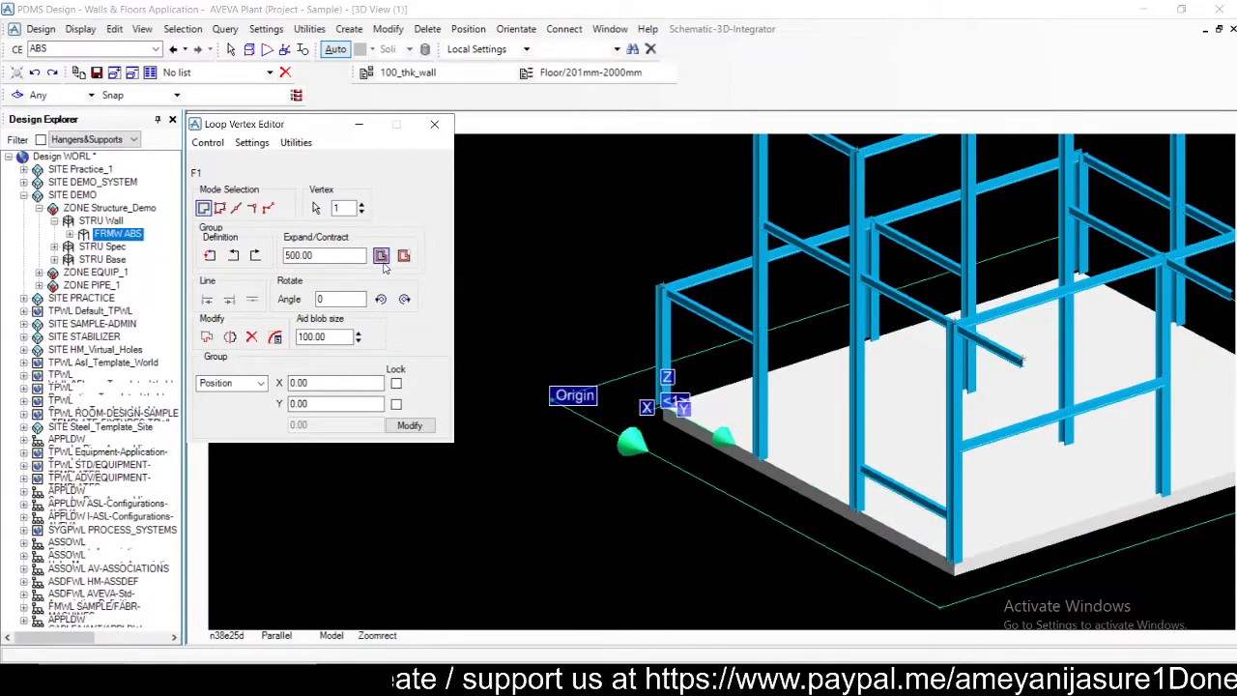
pyautogui.click(471, 384)
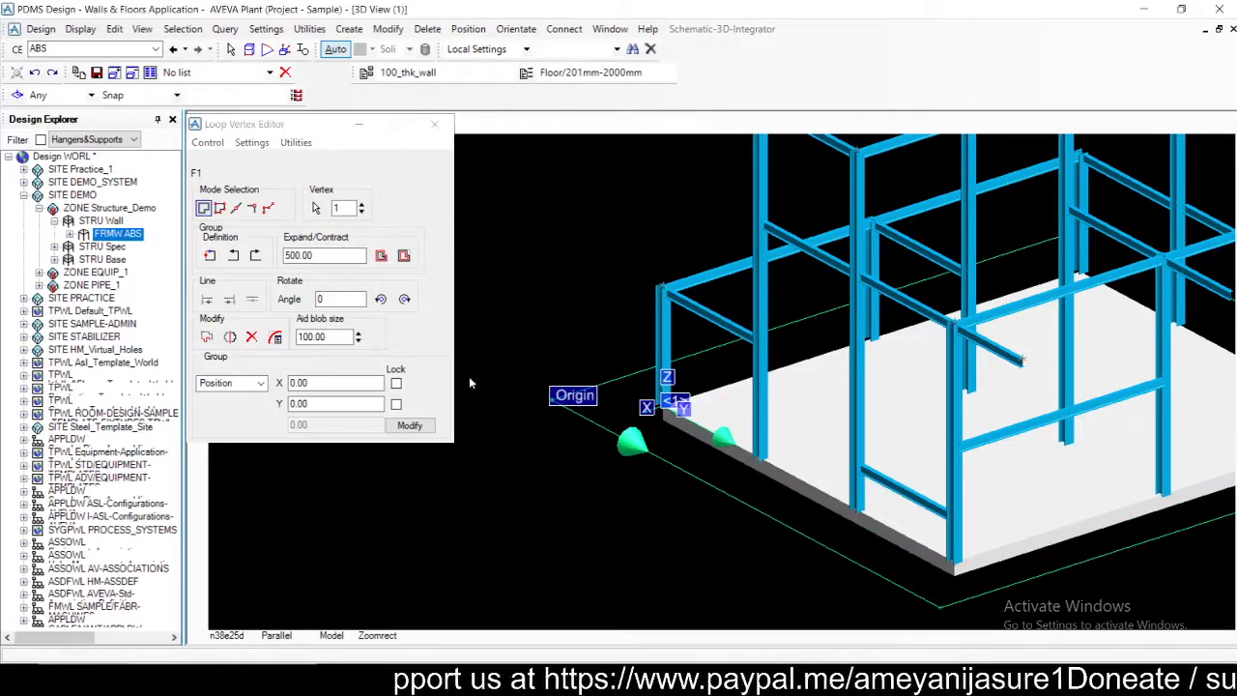
pyautogui.click(410, 425)
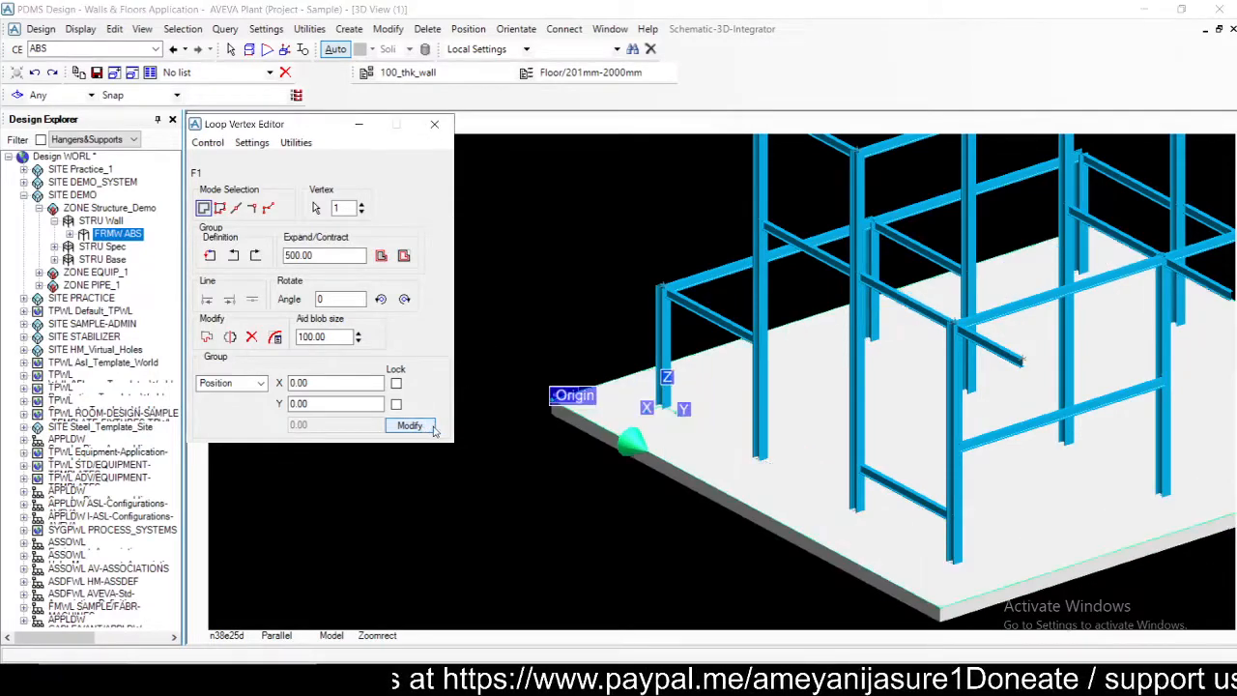
# - Examine the modified floor's edges around the column bases from the opposite side of the structure
pyautogui.scroll(-3, 619, 367)
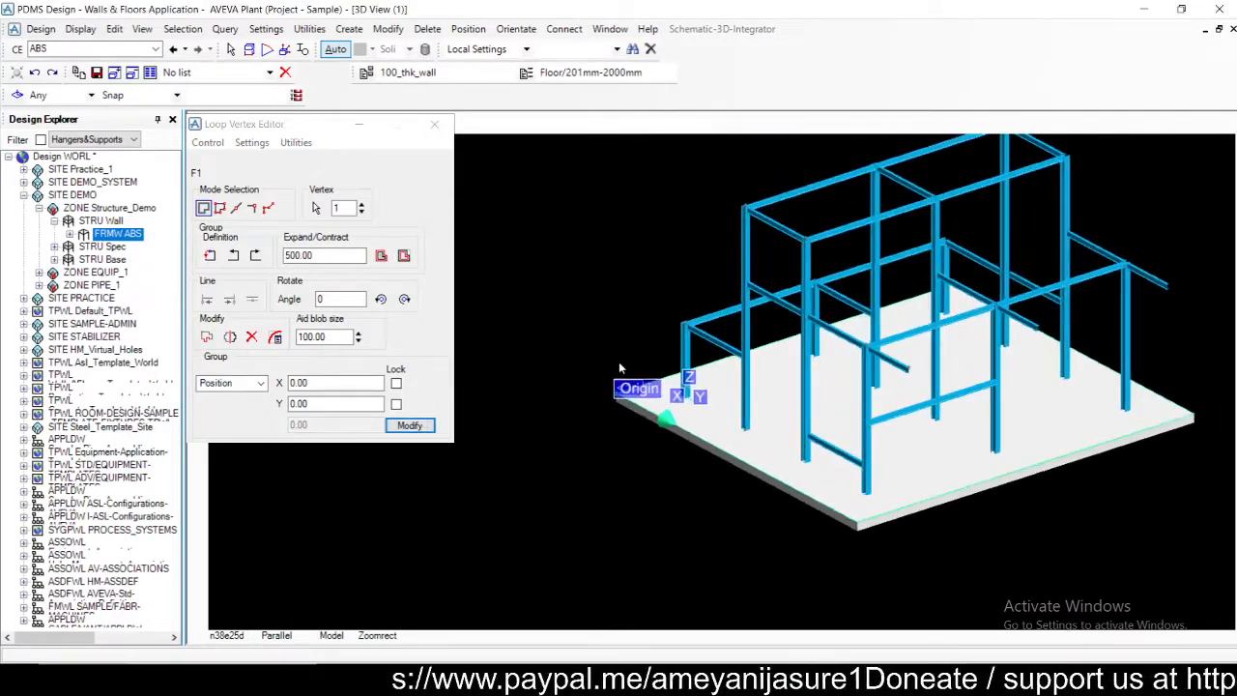
pyautogui.press('Left')
pyautogui.press('Left')
pyautogui.press('Left')
pyautogui.press('Left')
pyautogui.press('Left')
pyautogui.press('Left')
pyautogui.press('Left')
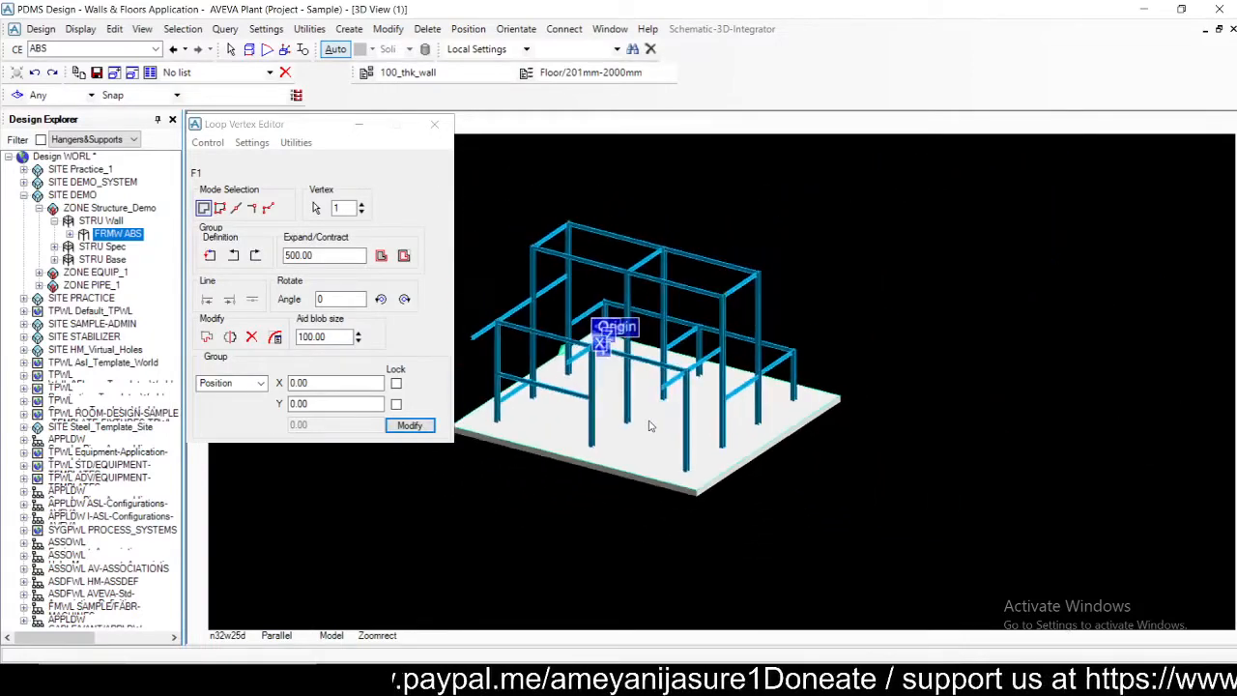
pyautogui.scroll(-2, 650, 425)
pyautogui.scroll(4, 810, 488)
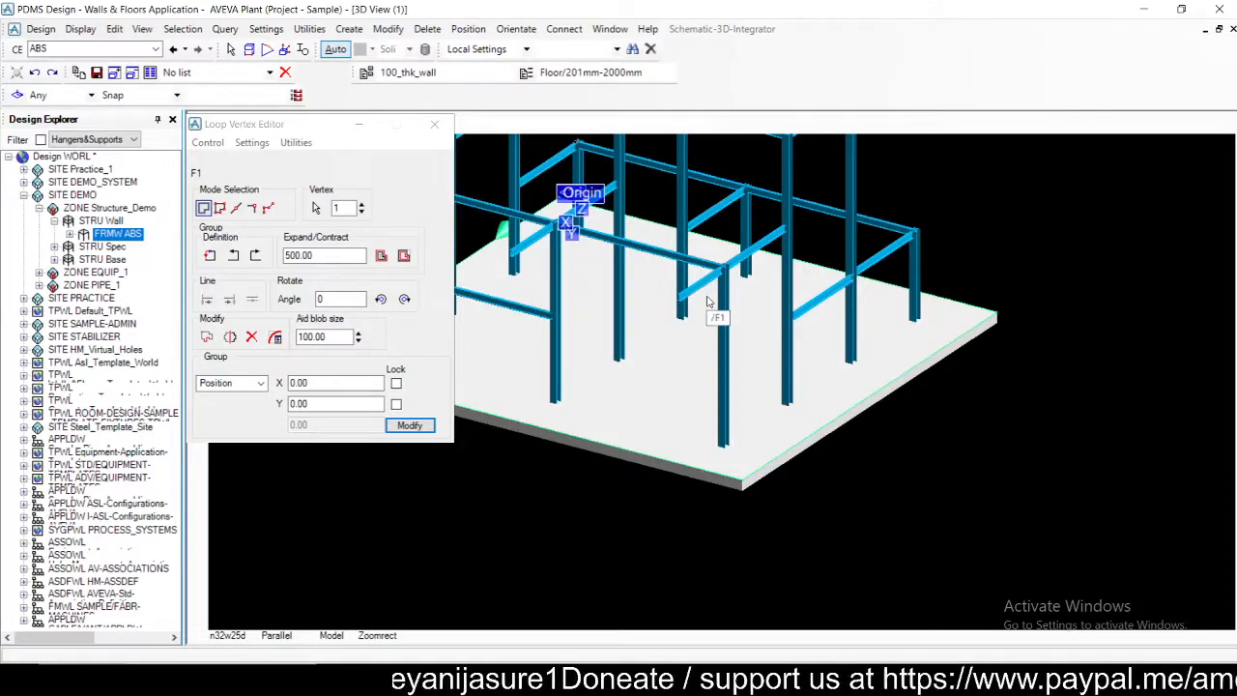
pyautogui.scroll(-2, 576, 377)
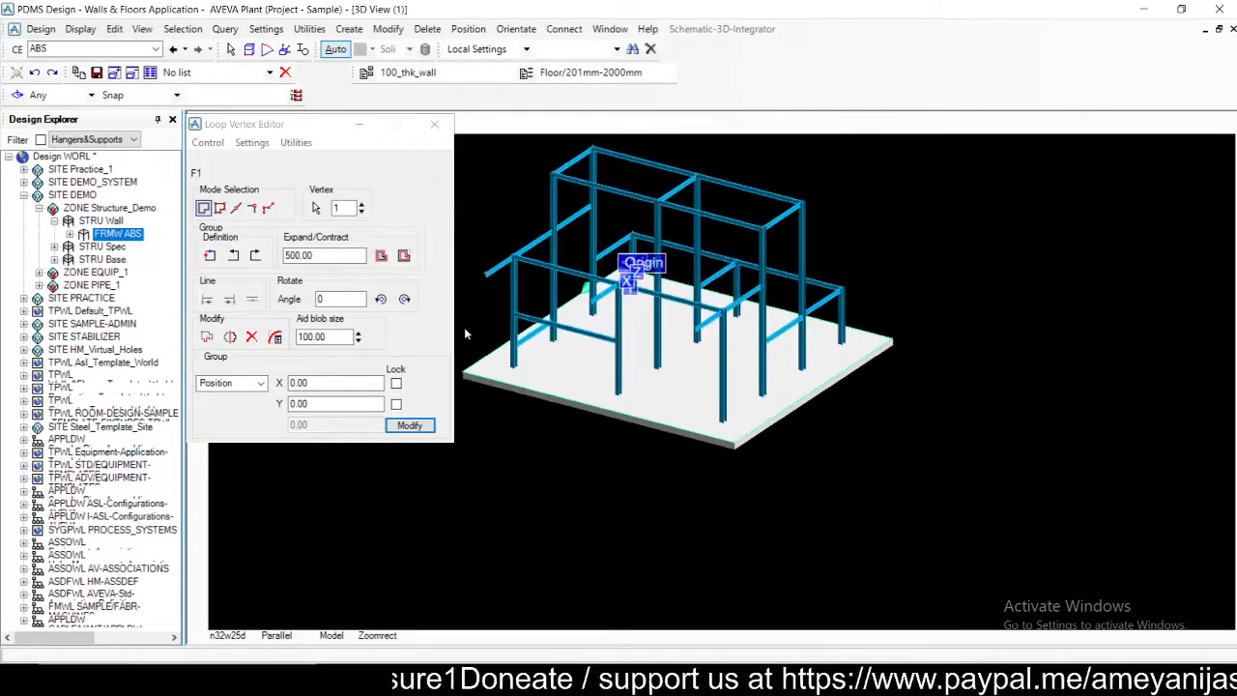
# - Round vertex 1 of the floor loop with a radius of 500
pyautogui.scroll(5, 630, 446)
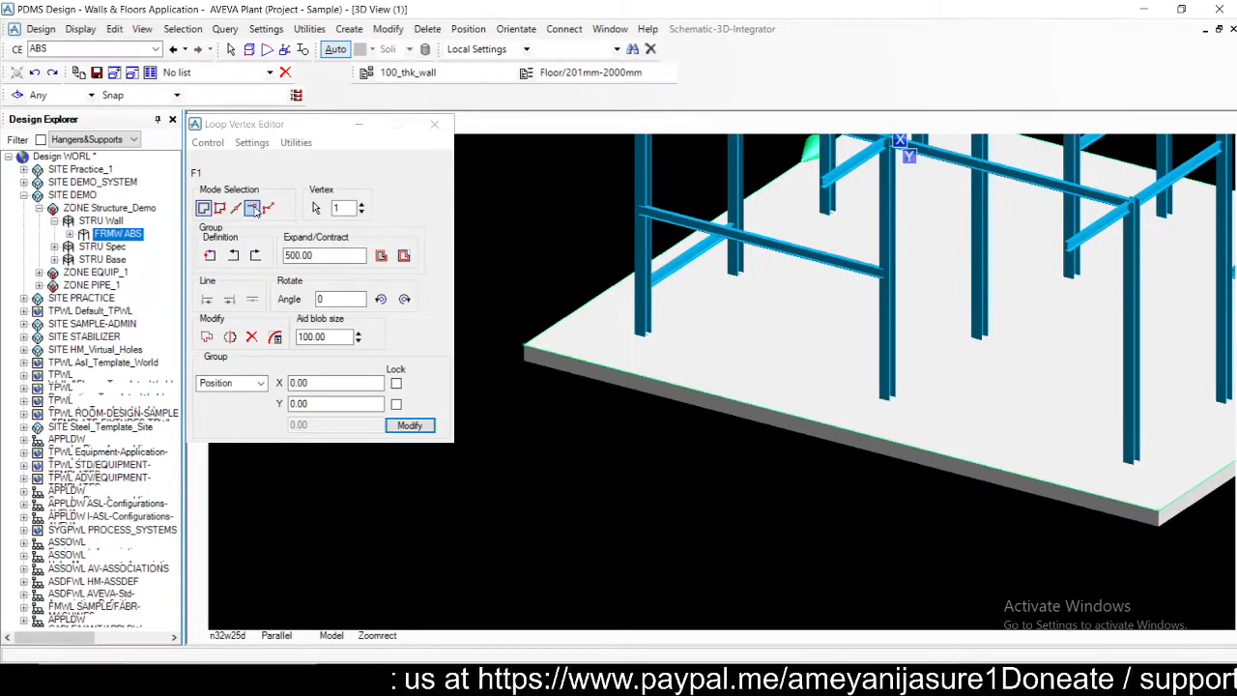
pyautogui.click(253, 208)
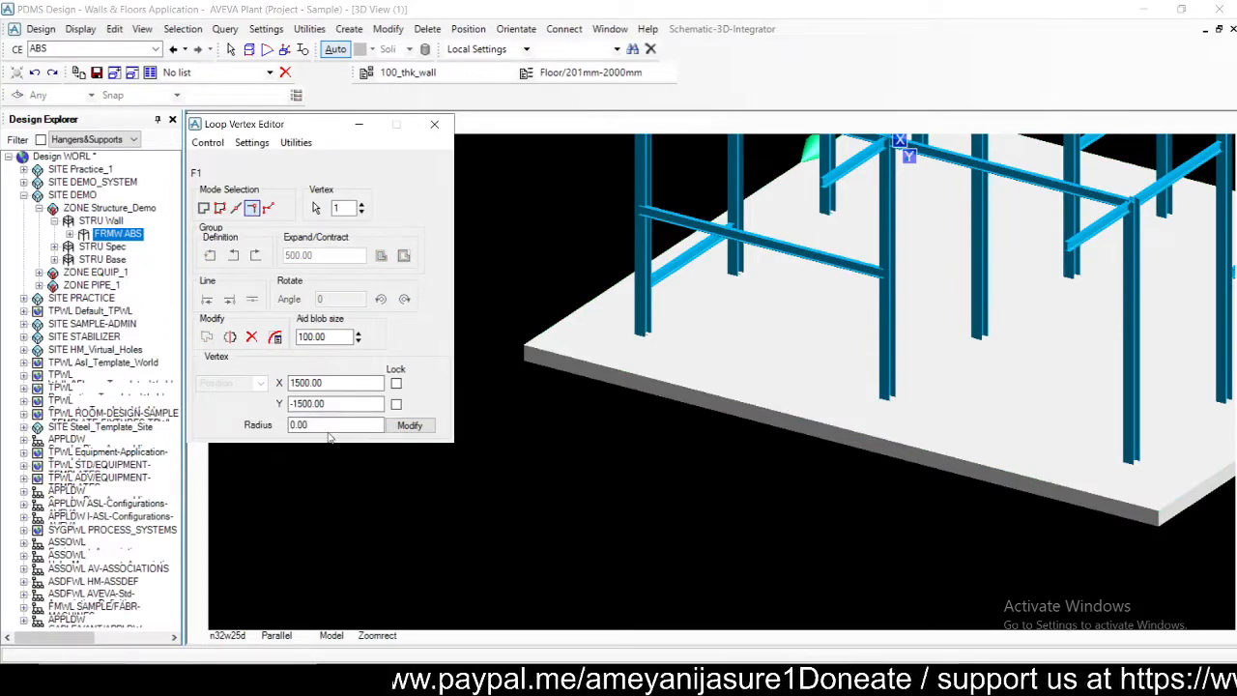
pyautogui.moveTo(305, 427); pyautogui.dragTo(253, 425)
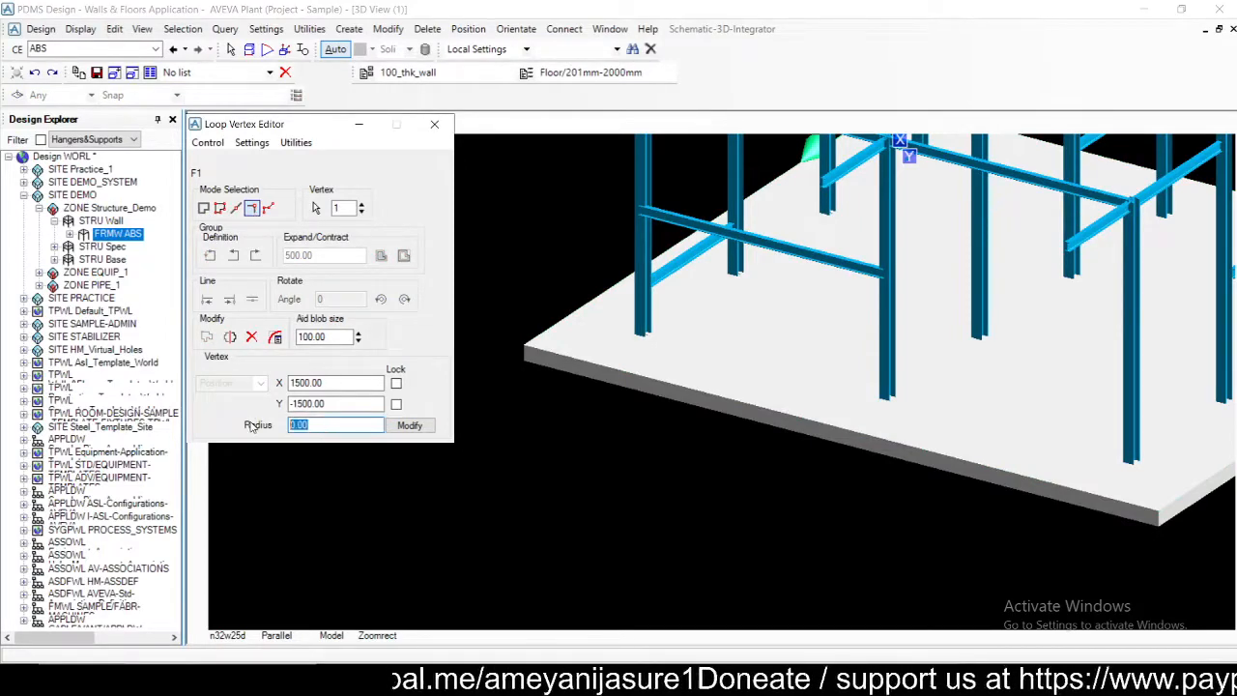
pyautogui.write('500')
pyautogui.click(409, 425)
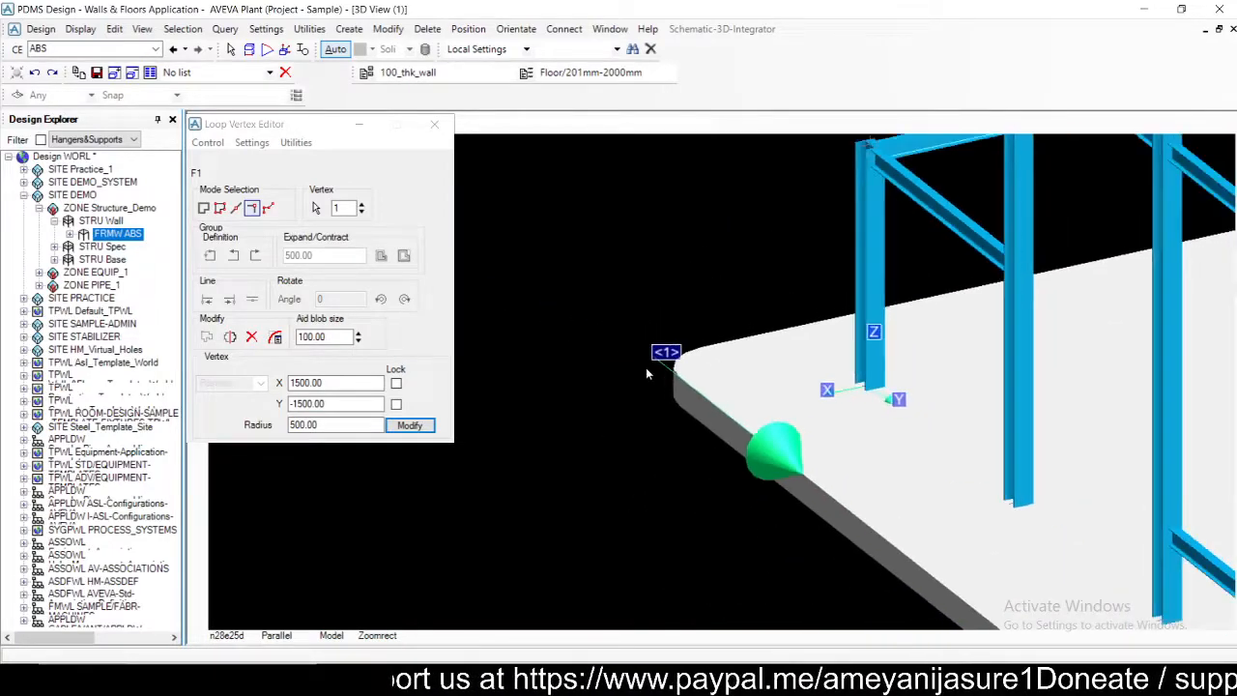
# - Create a new floor vertex after vertex 1 at X 1500, Y 3000 with zero radius
pyautogui.click(269, 209)
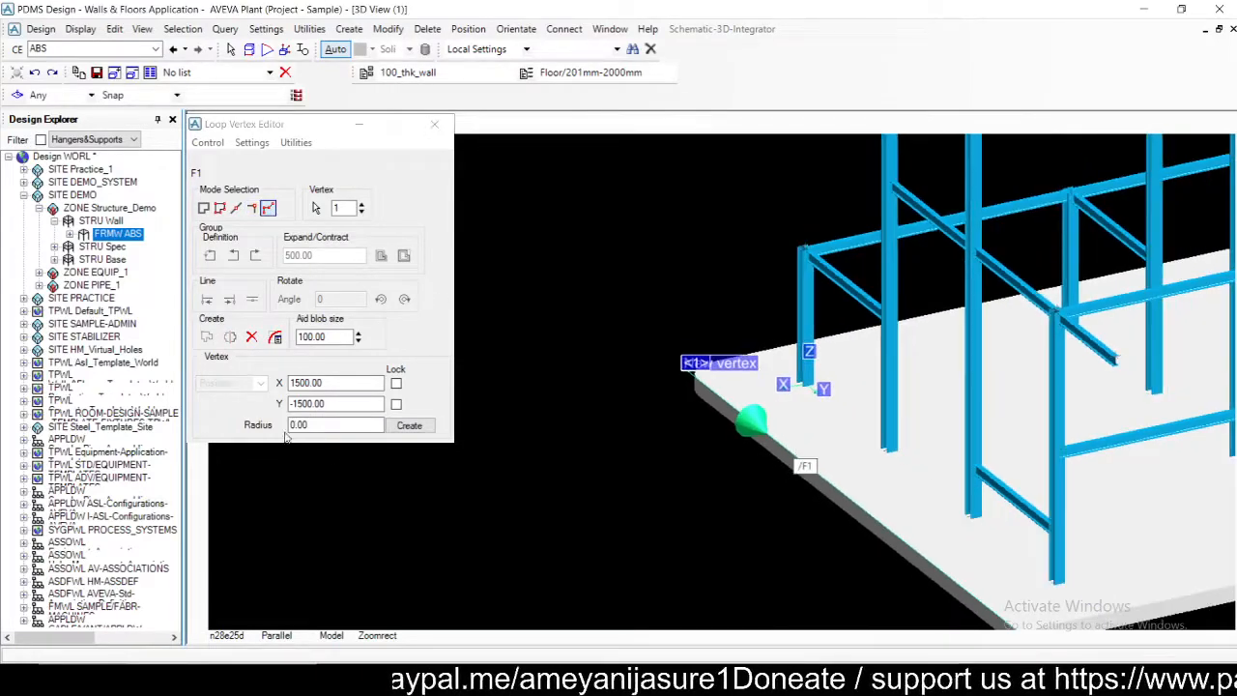
pyautogui.click(328, 404)
pyautogui.moveTo(331, 403); pyautogui.dragTo(293, 404)
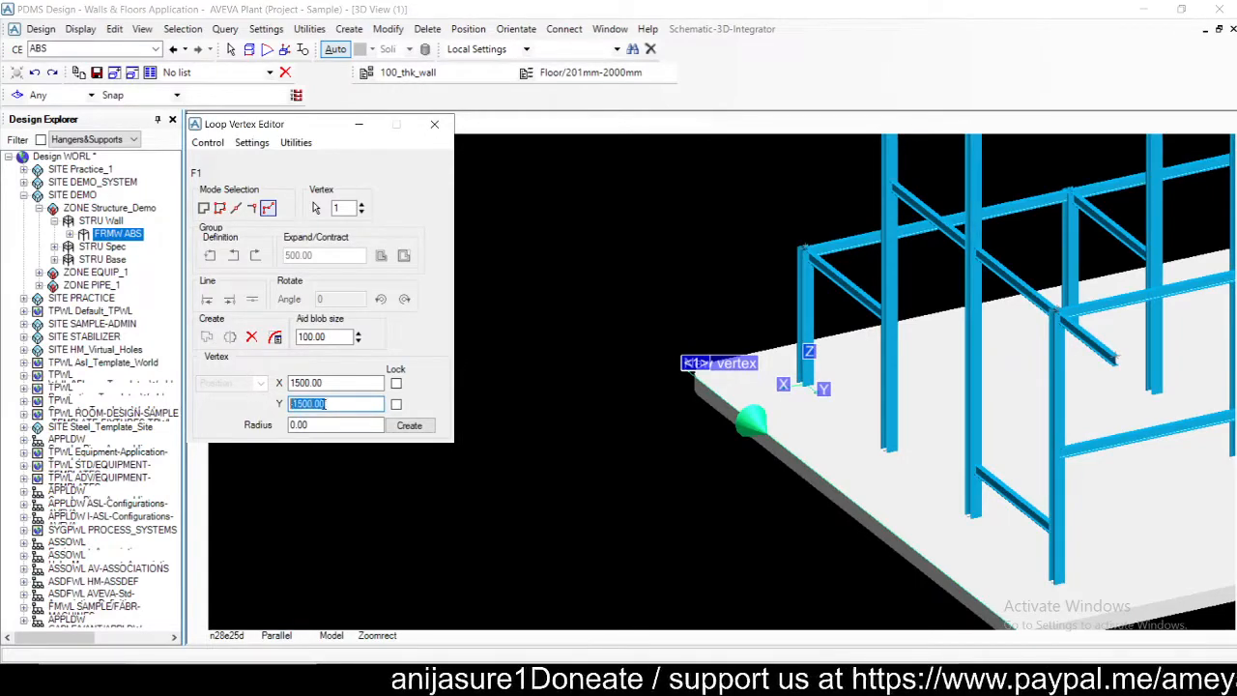
pyautogui.click(463, 428)
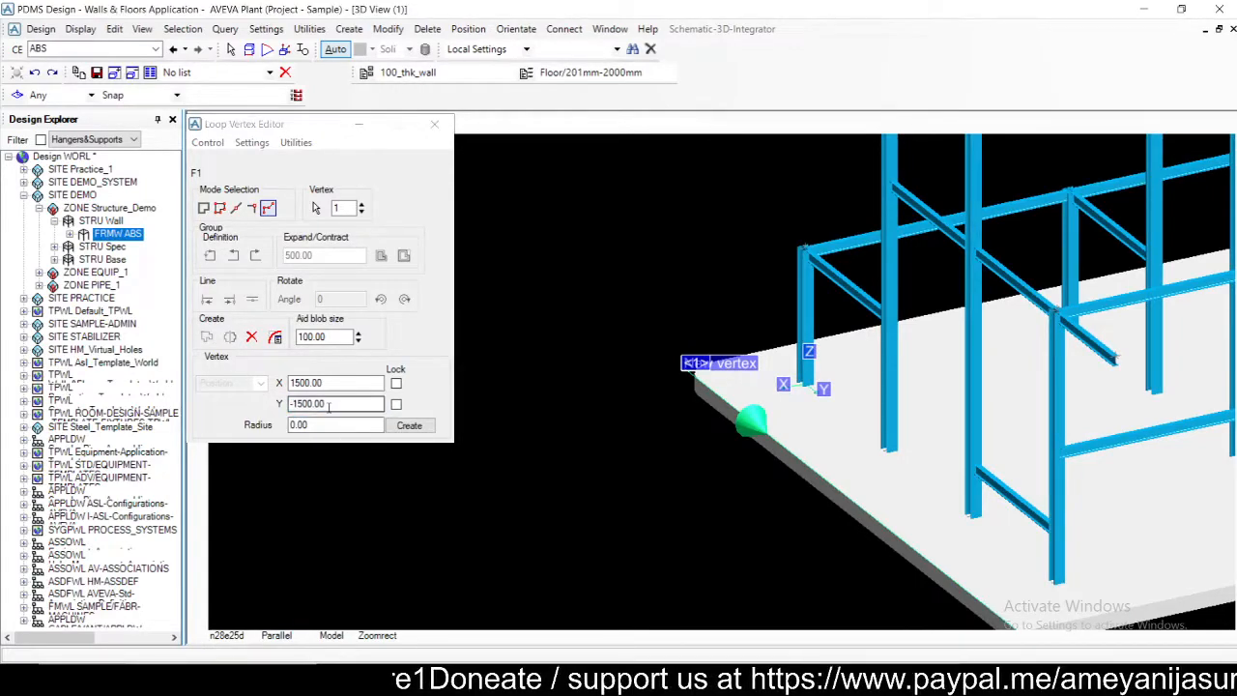
pyautogui.moveTo(329, 404); pyautogui.dragTo(284, 406)
pyautogui.write('3000')
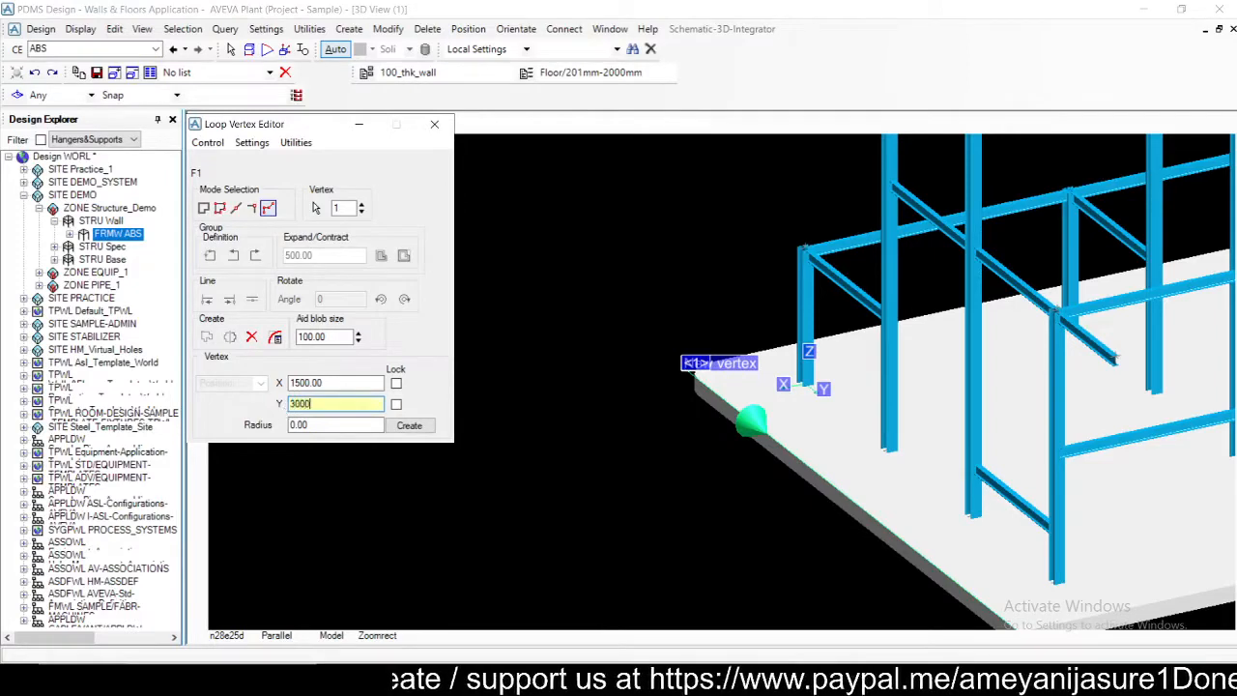
pyautogui.press('Tab')
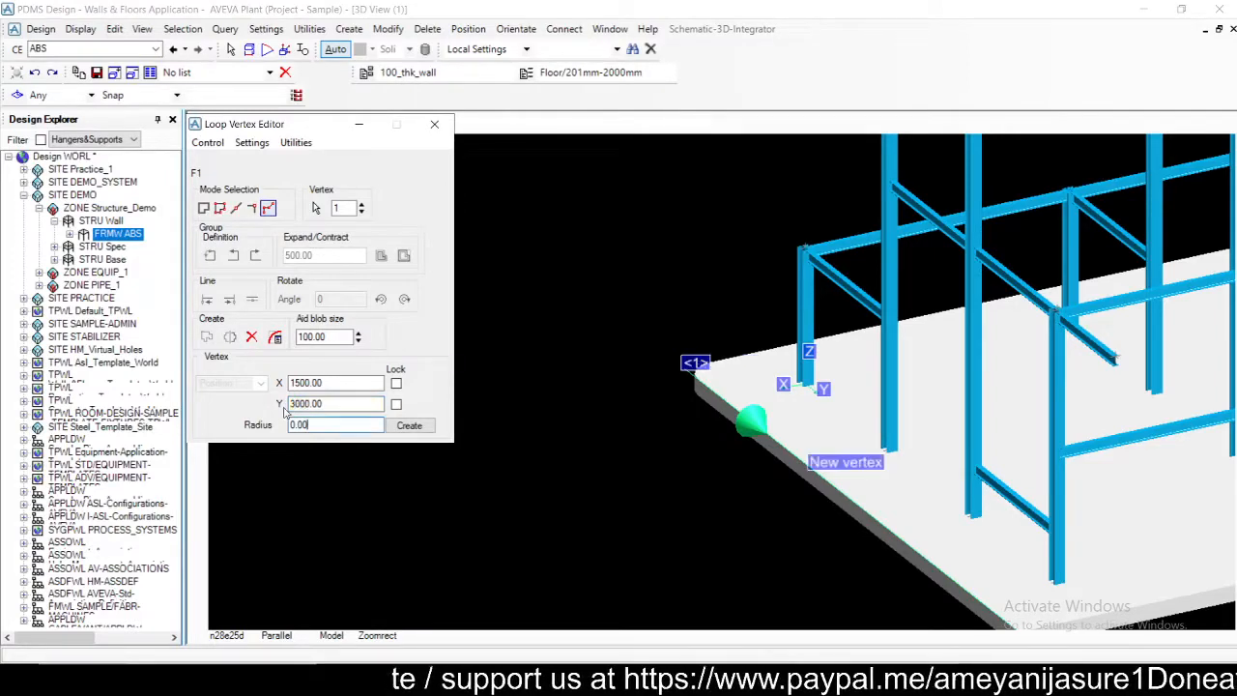
pyautogui.click(407, 427)
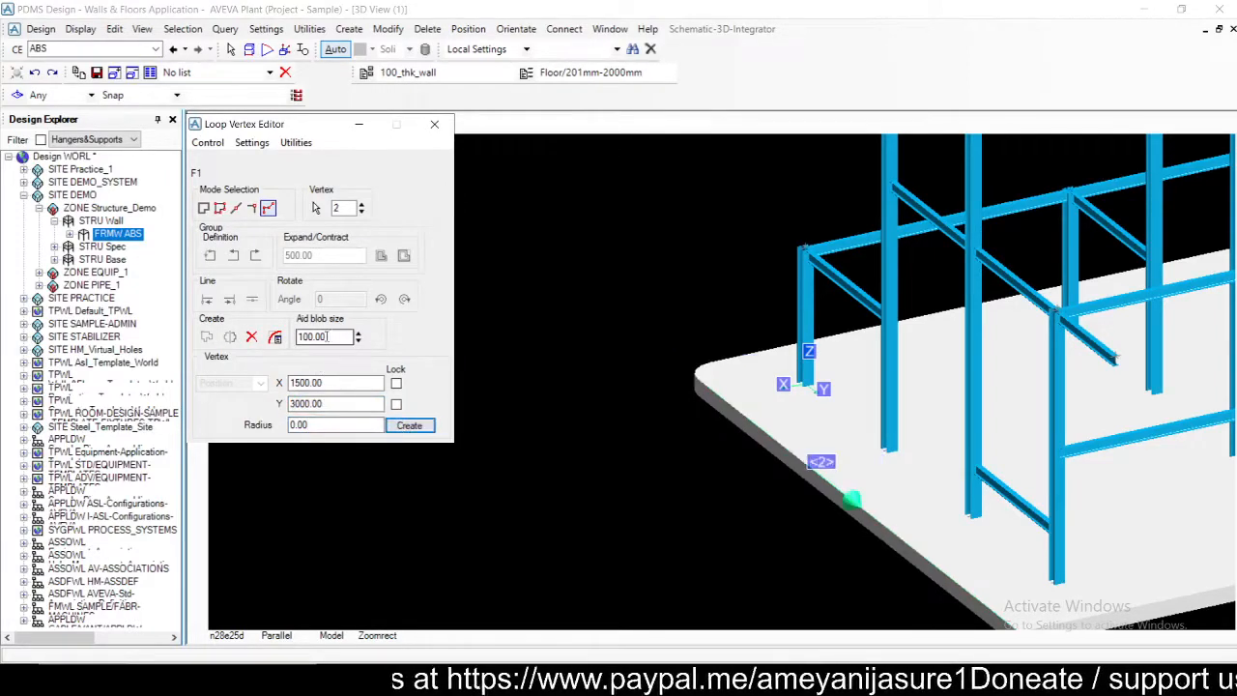
# - Try X positions of -500 and 0 for the vertex following vertex 2, previewing each at Y 3000
pyautogui.moveTo(333, 386); pyautogui.dragTo(261, 386)
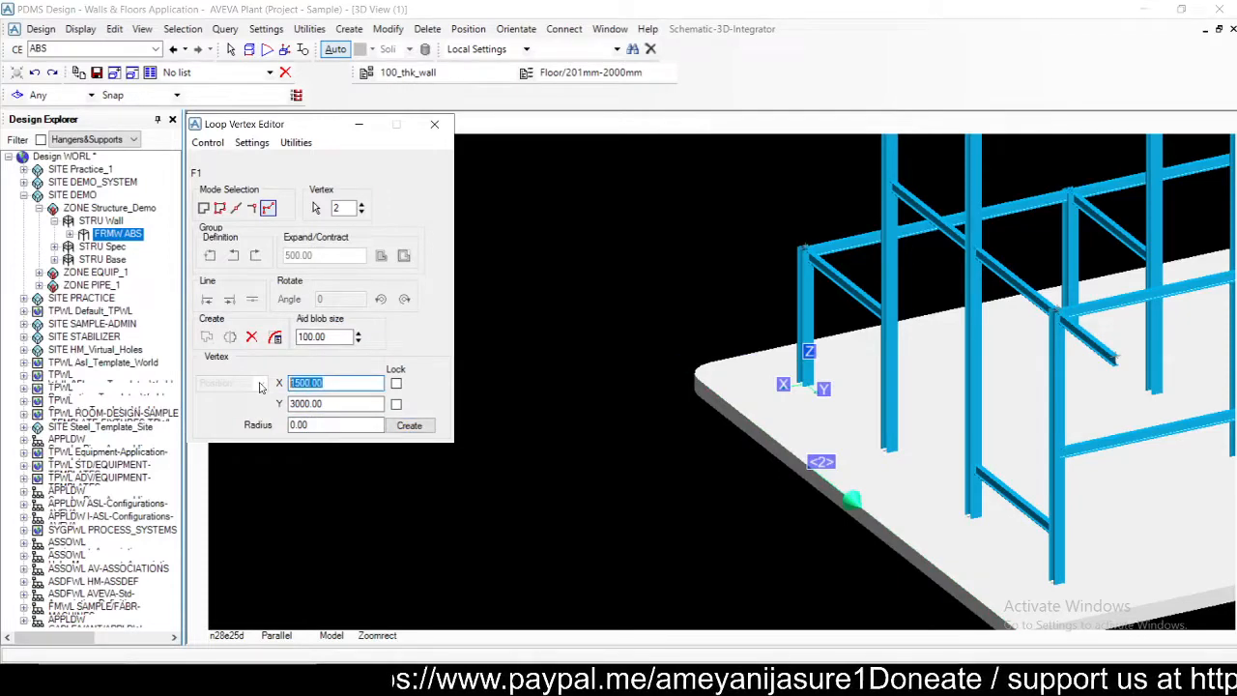
pyautogui.write('-500')
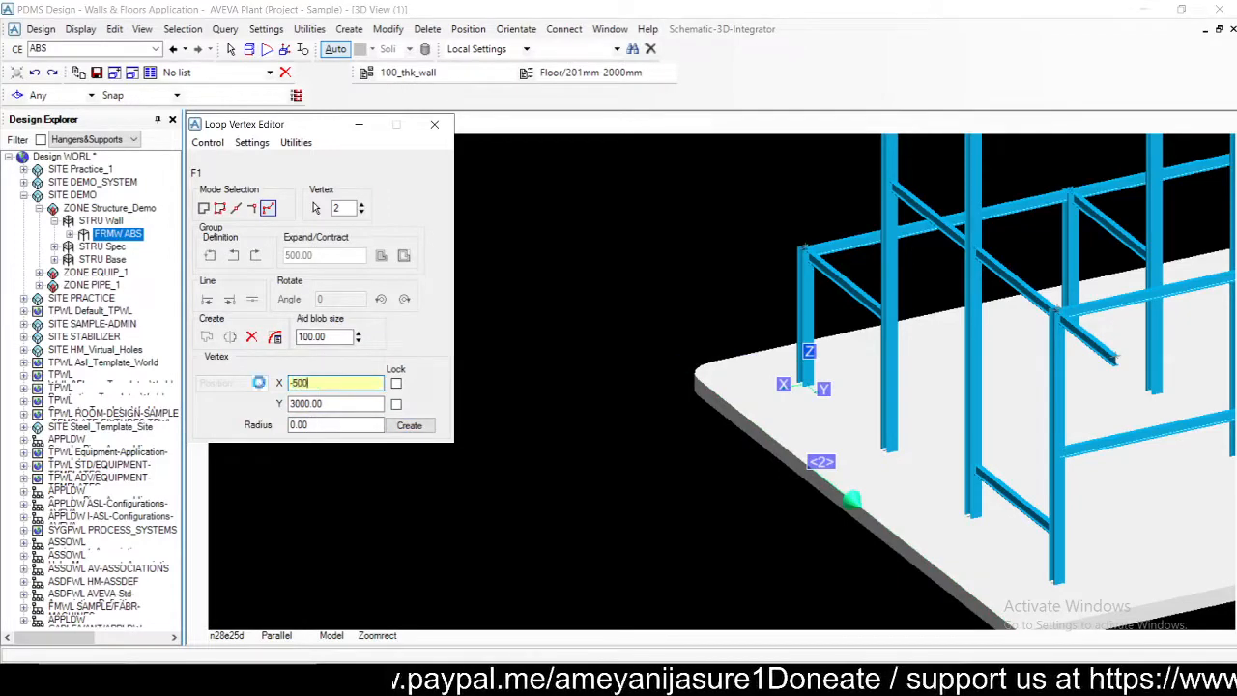
pyautogui.press('Tab')
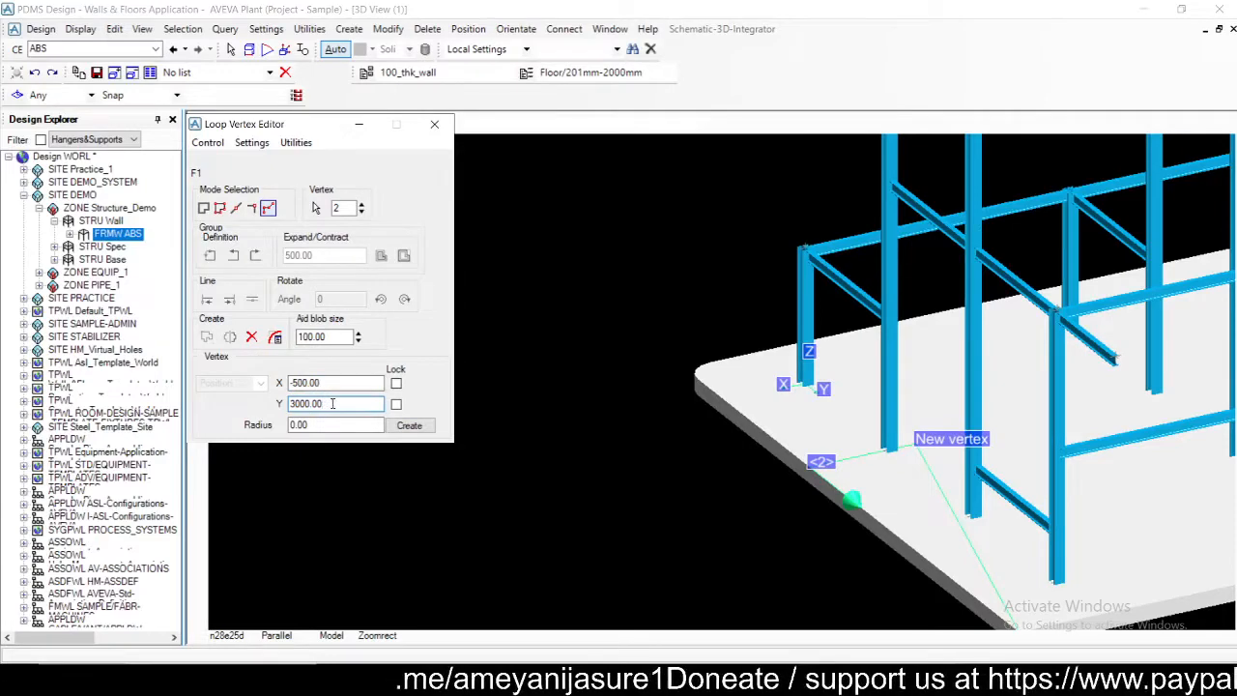
pyautogui.moveTo(331, 385); pyautogui.dragTo(277, 384)
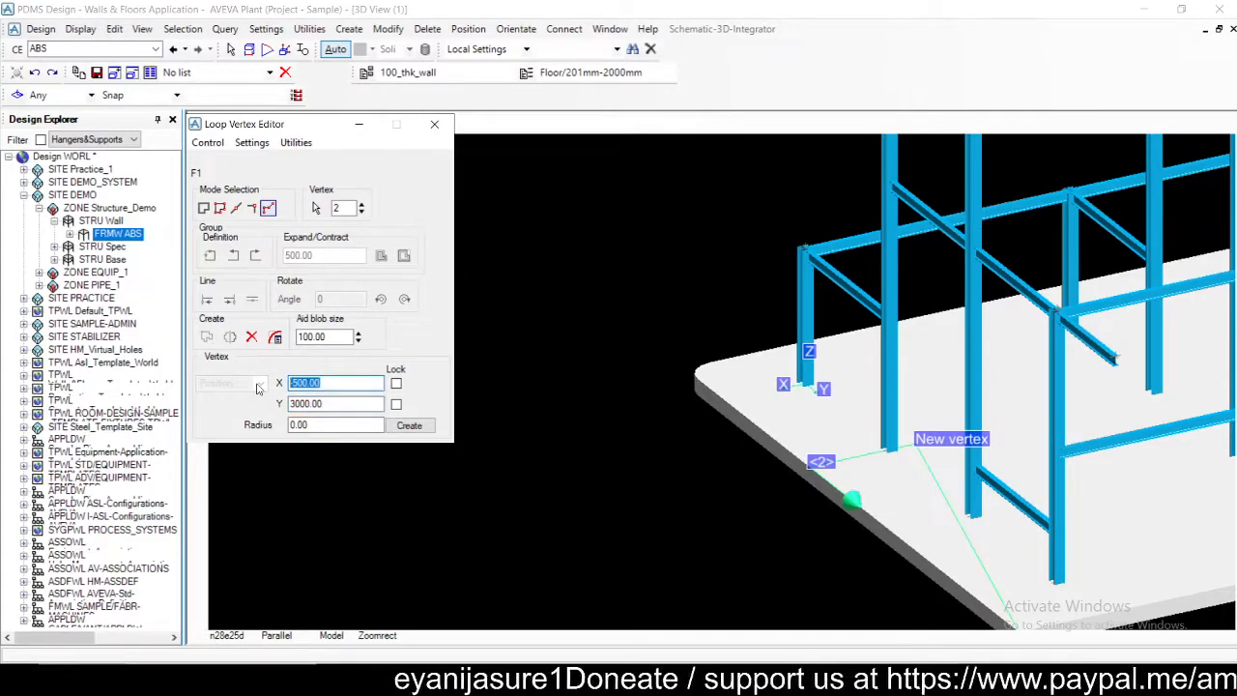
pyautogui.write('0')
pyautogui.press('Tab')
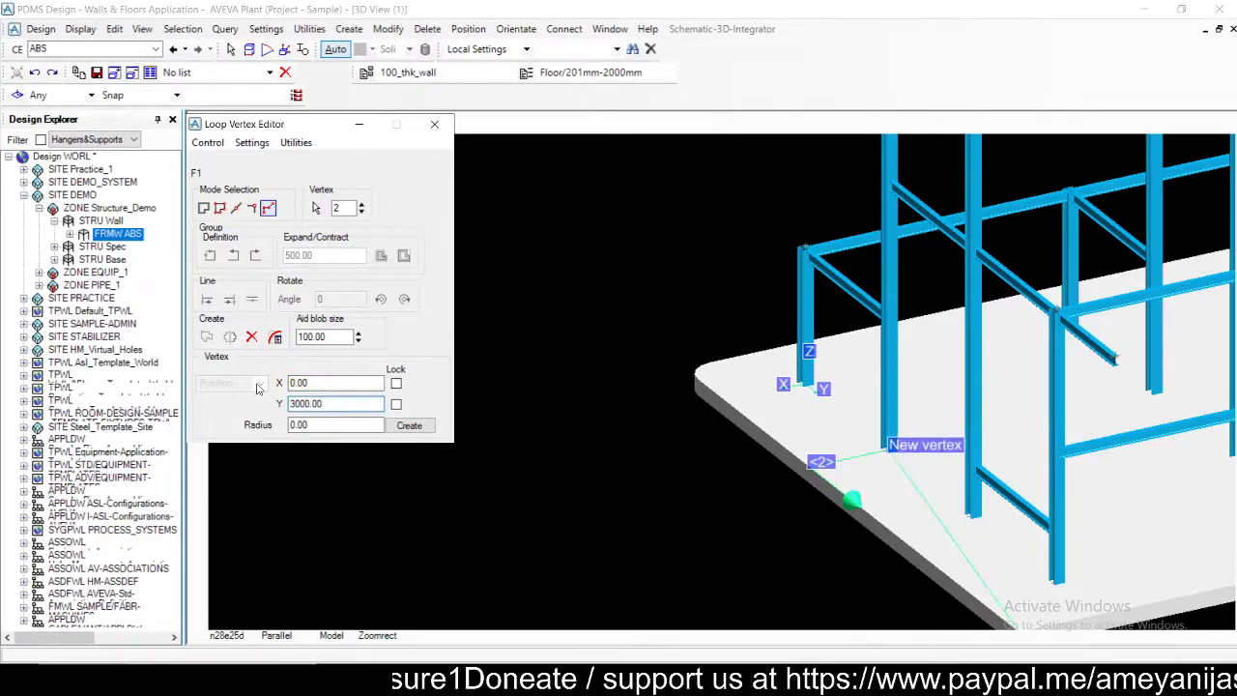
pyautogui.moveTo(338, 383); pyautogui.dragTo(276, 386)
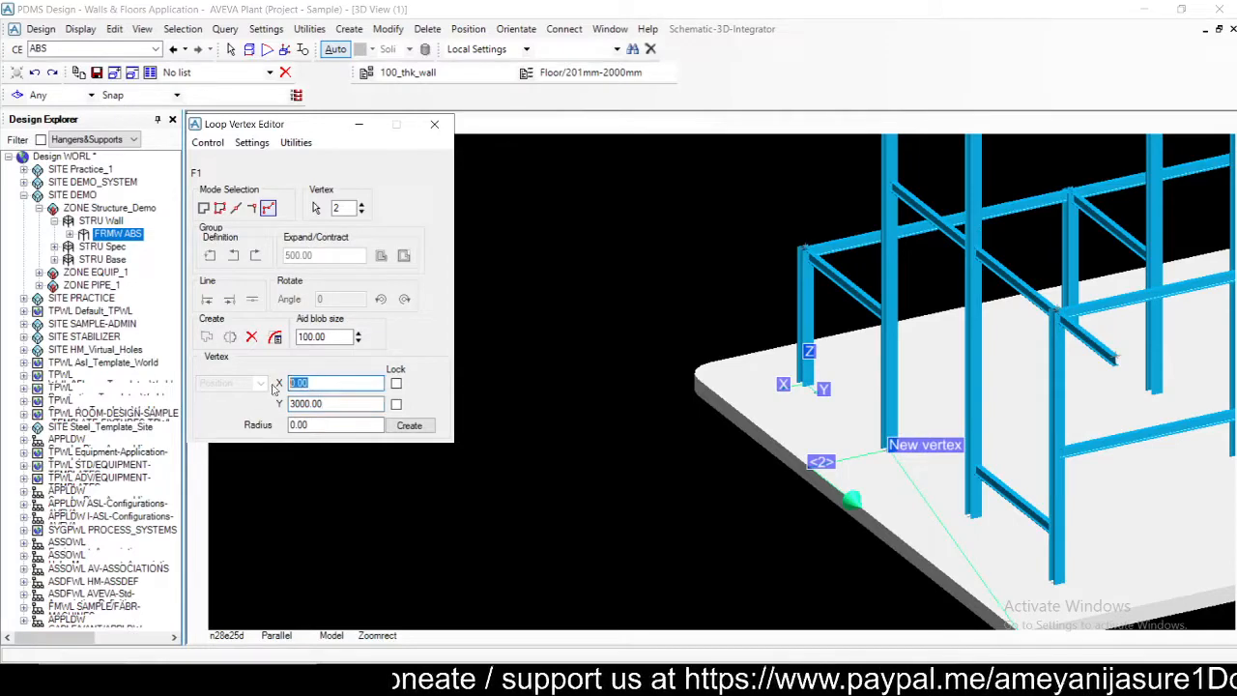
pyautogui.write('-5')
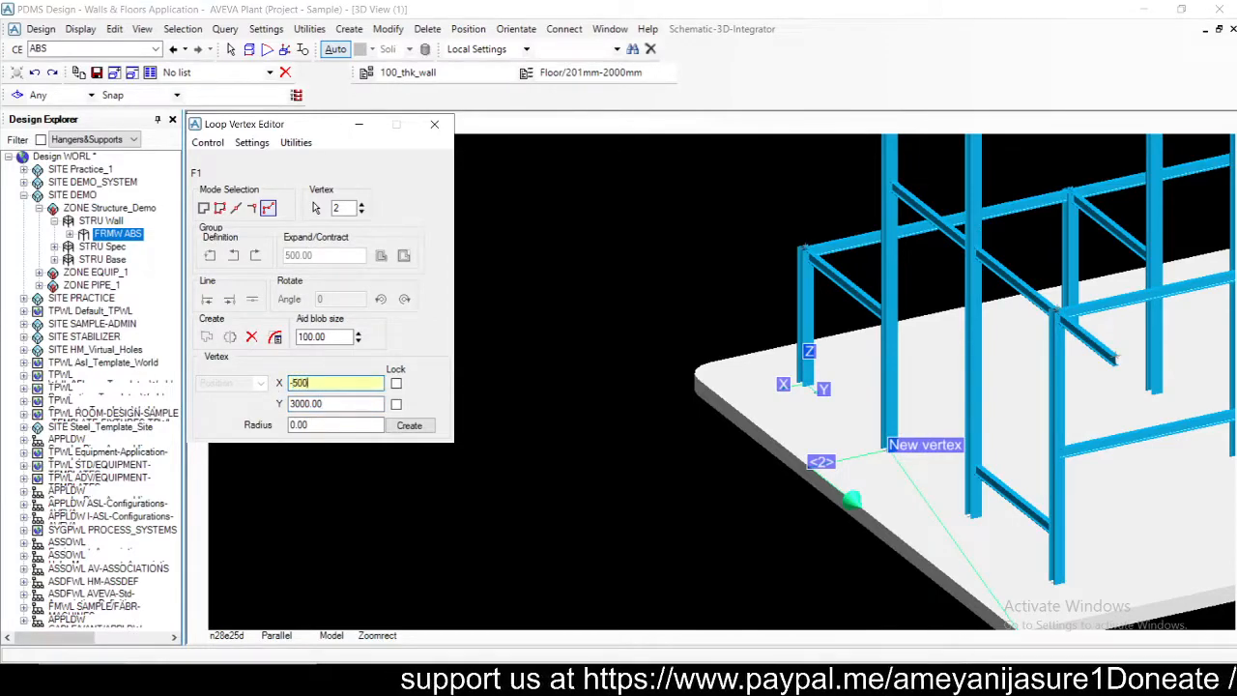
pyautogui.write('00')
pyautogui.press('Return')
# - Create the notch's first inner vertex at X 500, Y 3000
pyautogui.moveTo(352, 383); pyautogui.dragTo(232, 394)
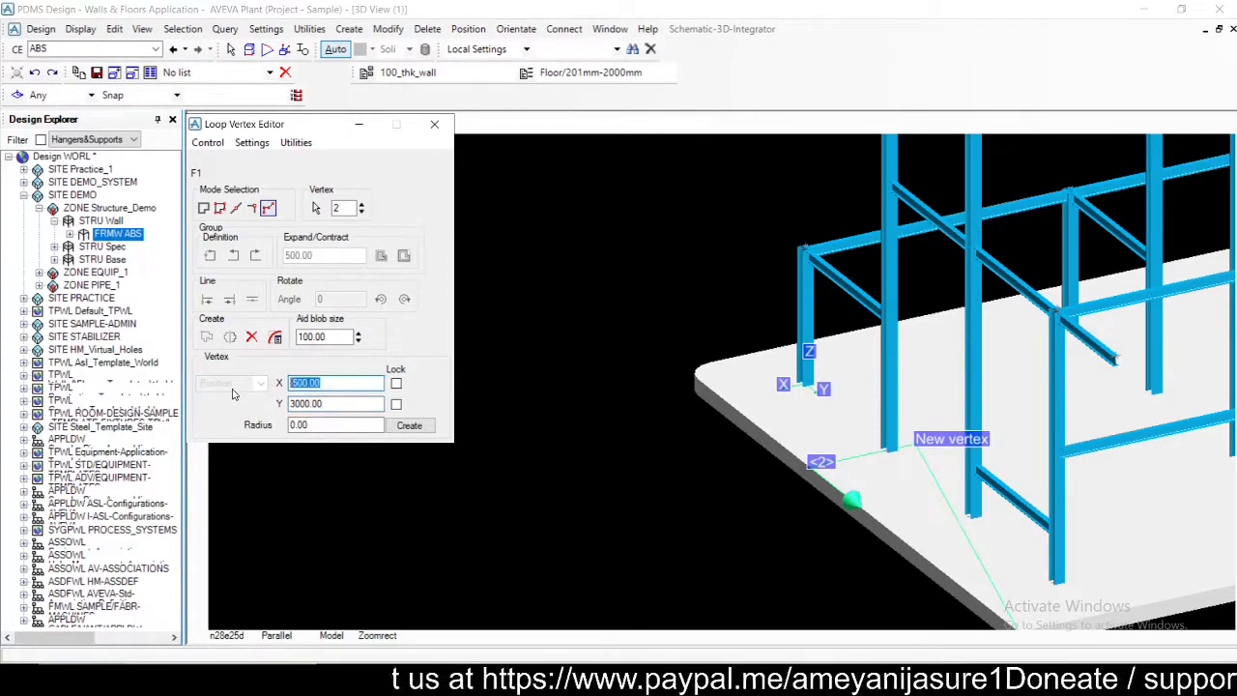
pyautogui.write('500')
pyautogui.press('Return')
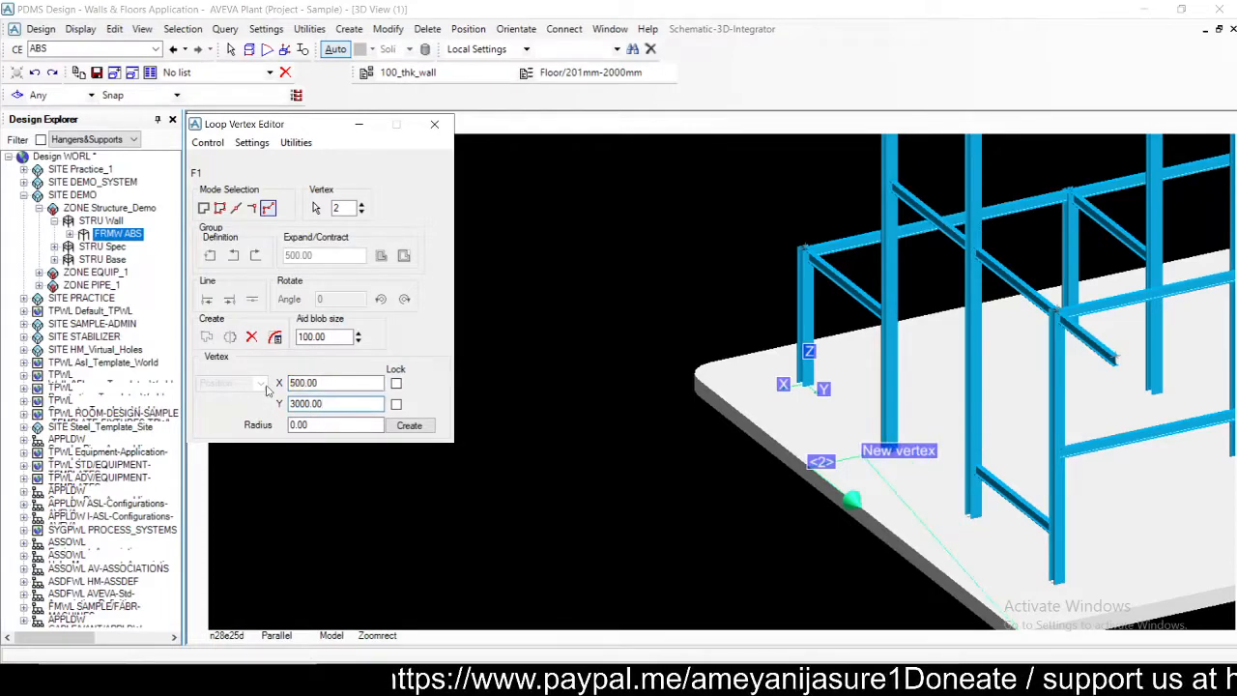
pyautogui.scroll(3, 742, 487)
pyautogui.click(409, 426)
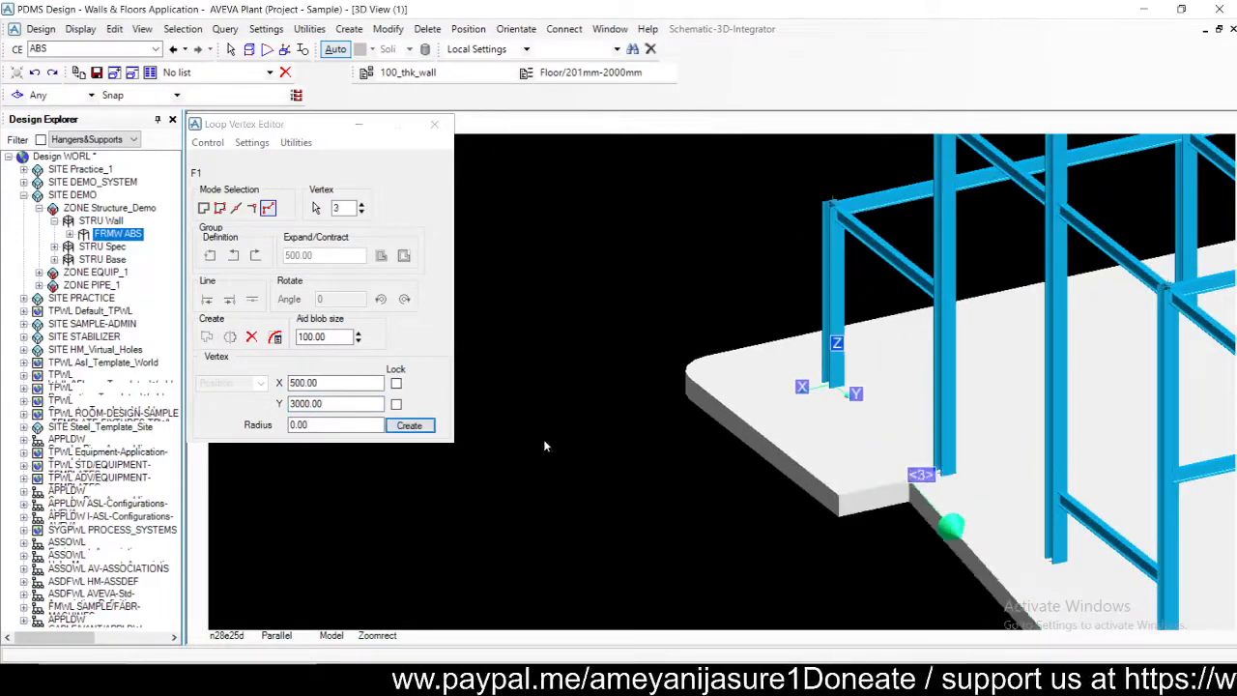
# - Create the notch's second inner vertex at X 500, Y 4000
pyautogui.moveTo(383, 403); pyautogui.dragTo(278, 403)
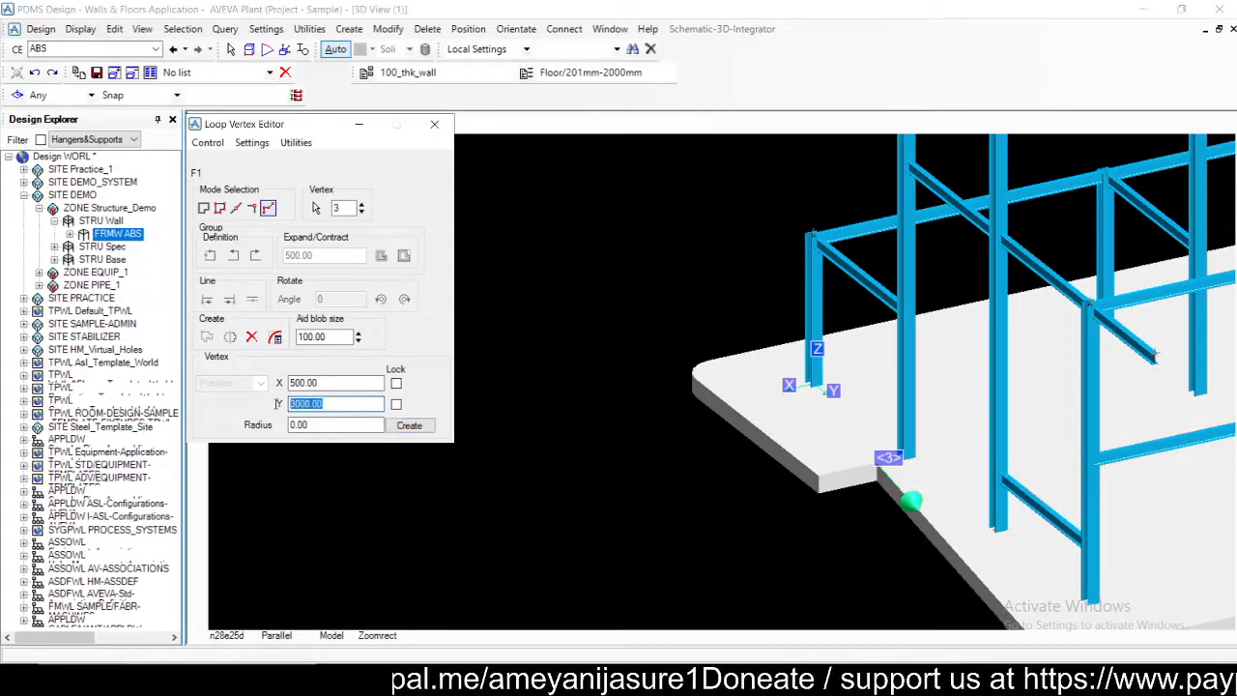
pyautogui.write('40')
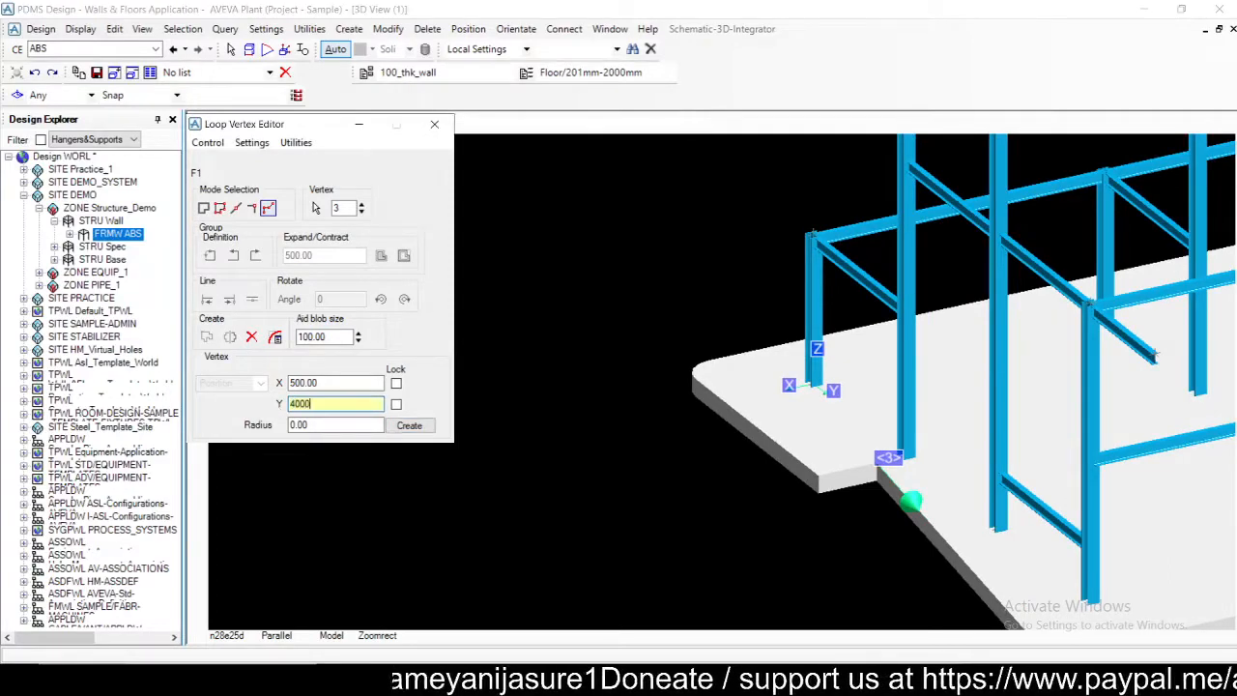
pyautogui.write('00')
pyautogui.press('Tab')
pyautogui.click(408, 425)
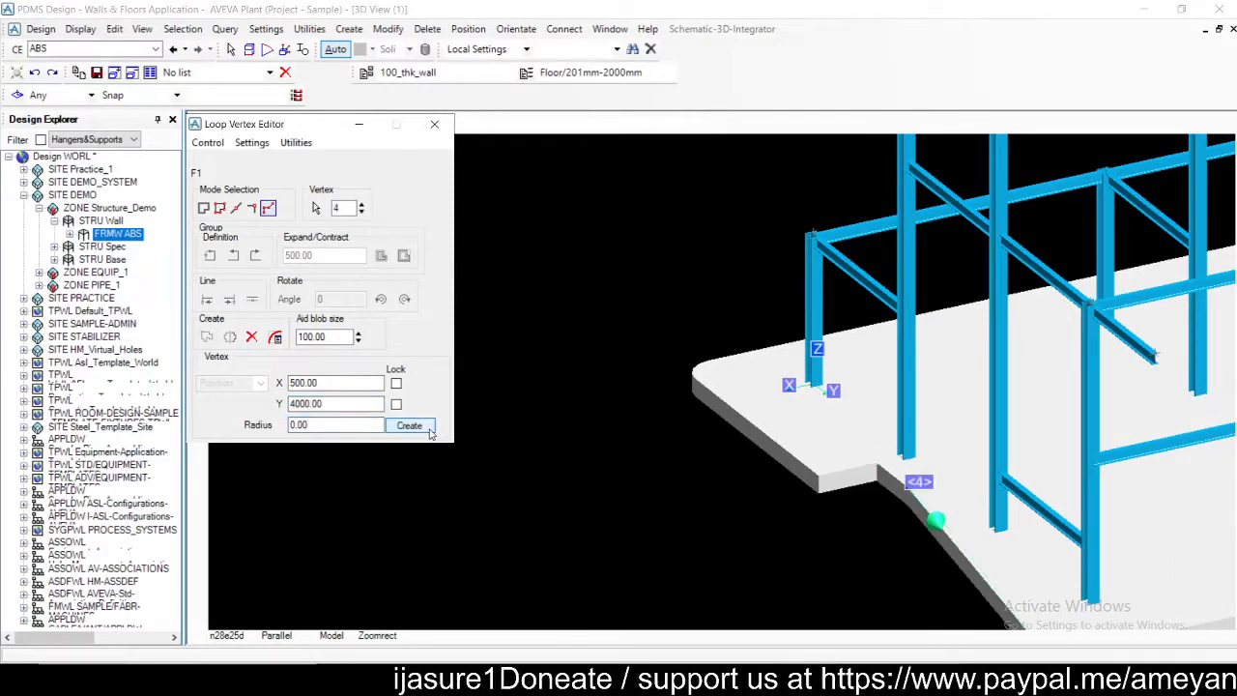
# - Try an X position of -1500 for the vertex following vertex 4
pyautogui.moveTo(321, 382); pyautogui.dragTo(266, 383)
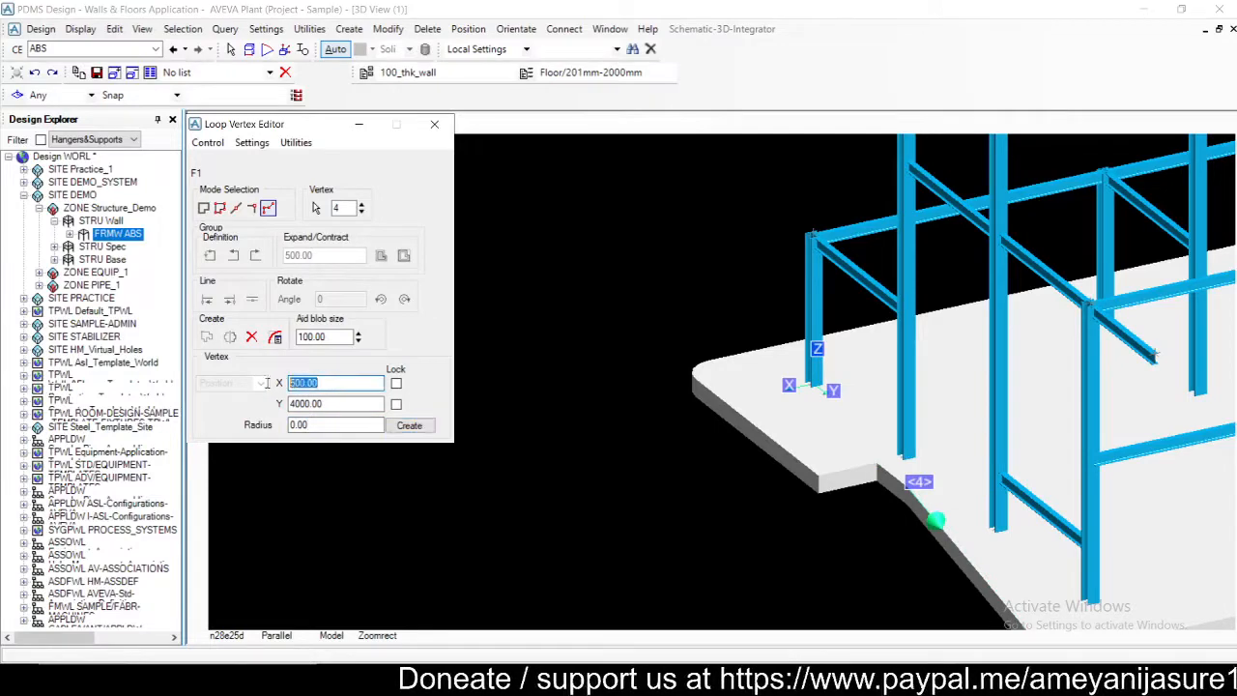
pyautogui.press('BackSpace')
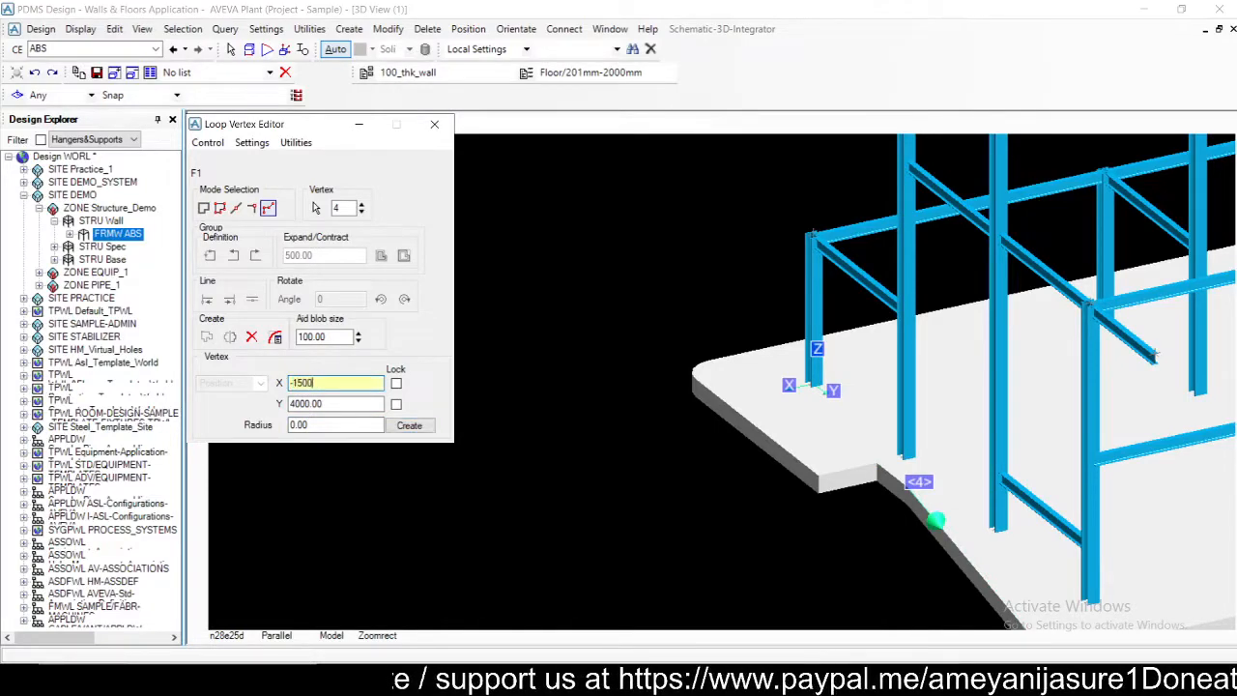
pyautogui.press('Tab')
# - Create the vertex that closes the notch at X 1500, Y 4000, and close the Loop Vertex Editor
pyautogui.moveTo(340, 382); pyautogui.dragTo(248, 383)
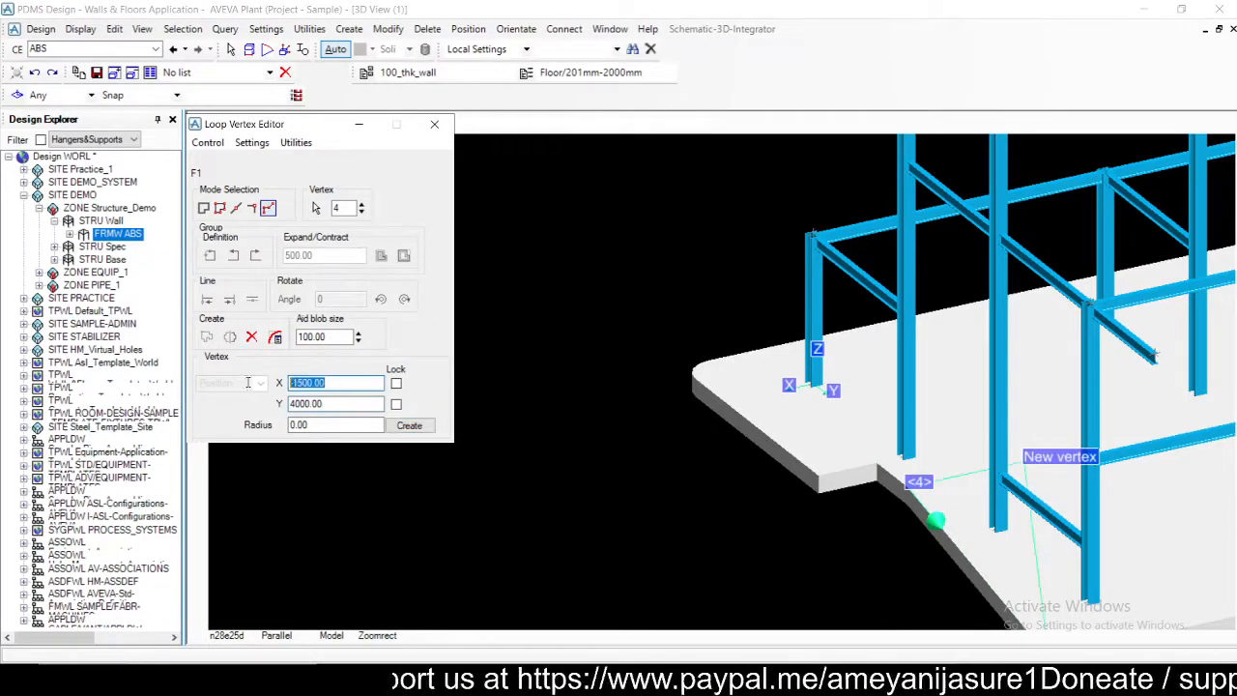
pyautogui.write('1000')
pyautogui.press('Tab')
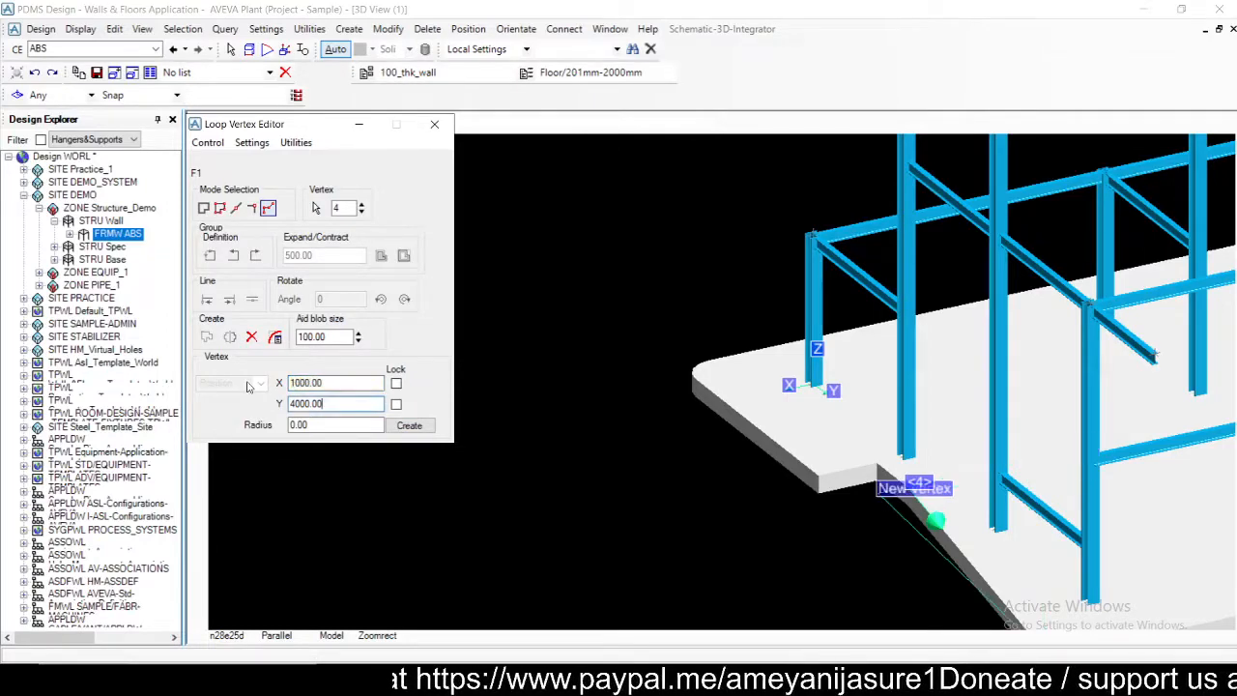
pyautogui.click(305, 382)
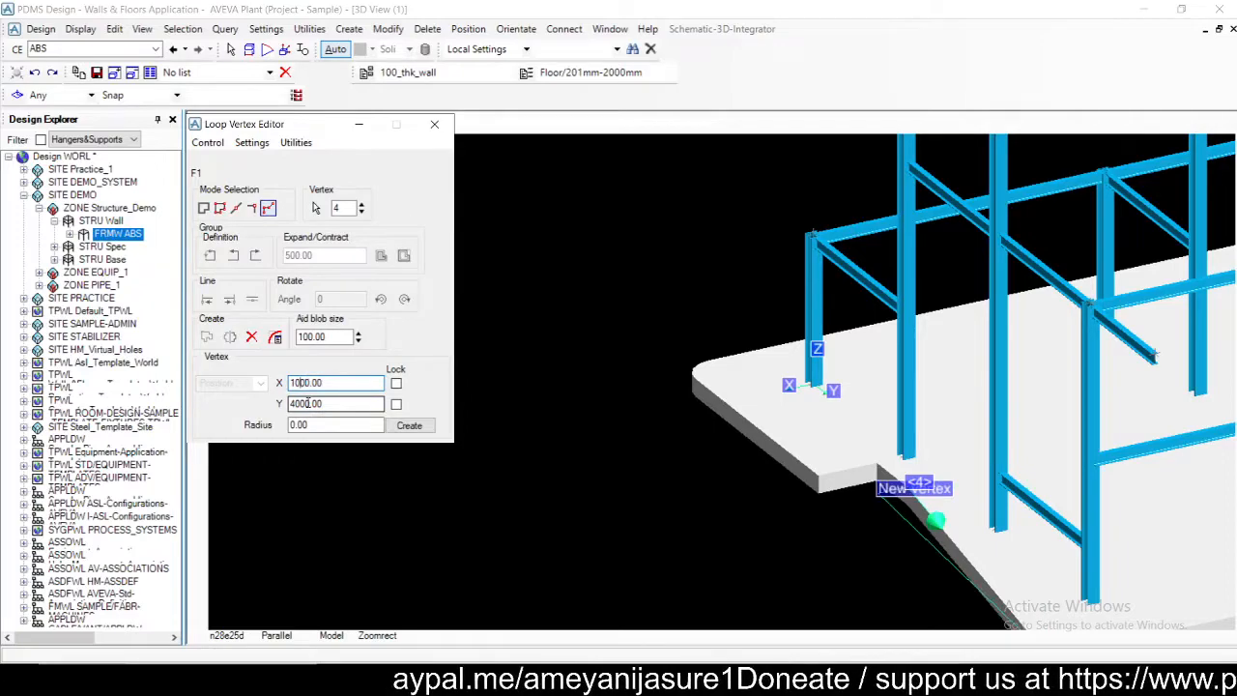
pyautogui.press('Delete')
pyautogui.write('5')
pyautogui.click(312, 404)
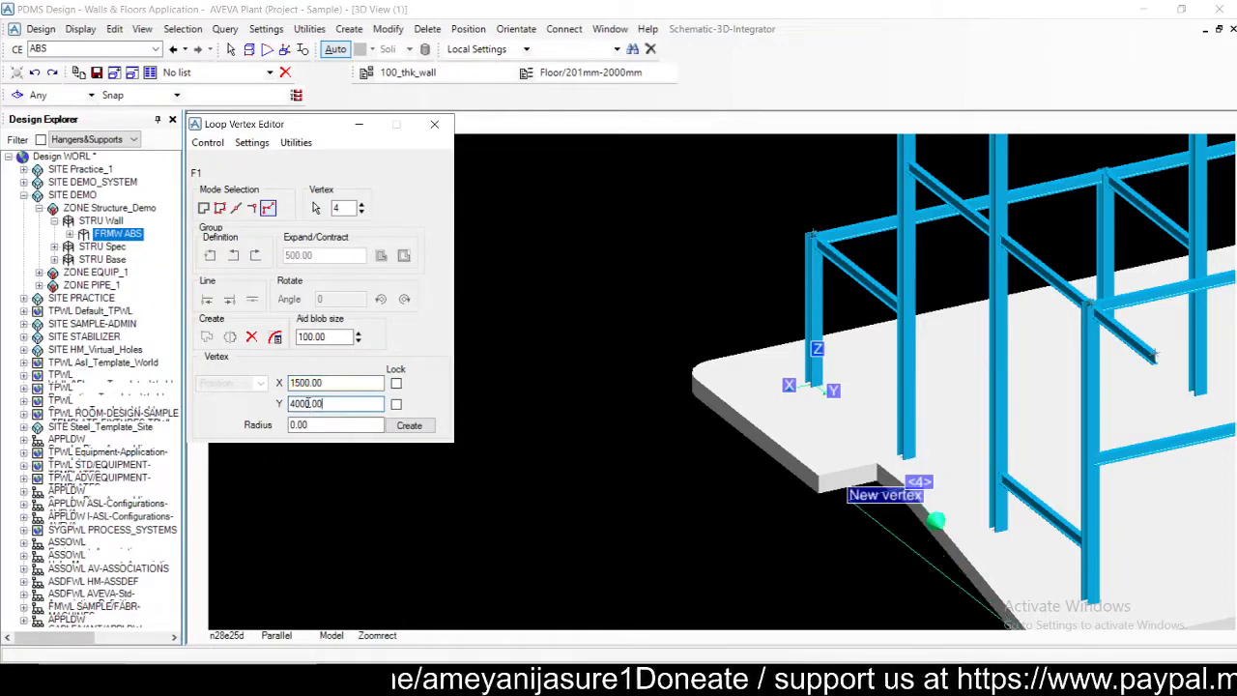
pyautogui.click(549, 398)
pyautogui.scroll(-2, 629, 441)
pyautogui.press('Up')
pyautogui.press('Up')
pyautogui.press('Up')
pyautogui.press('Up')
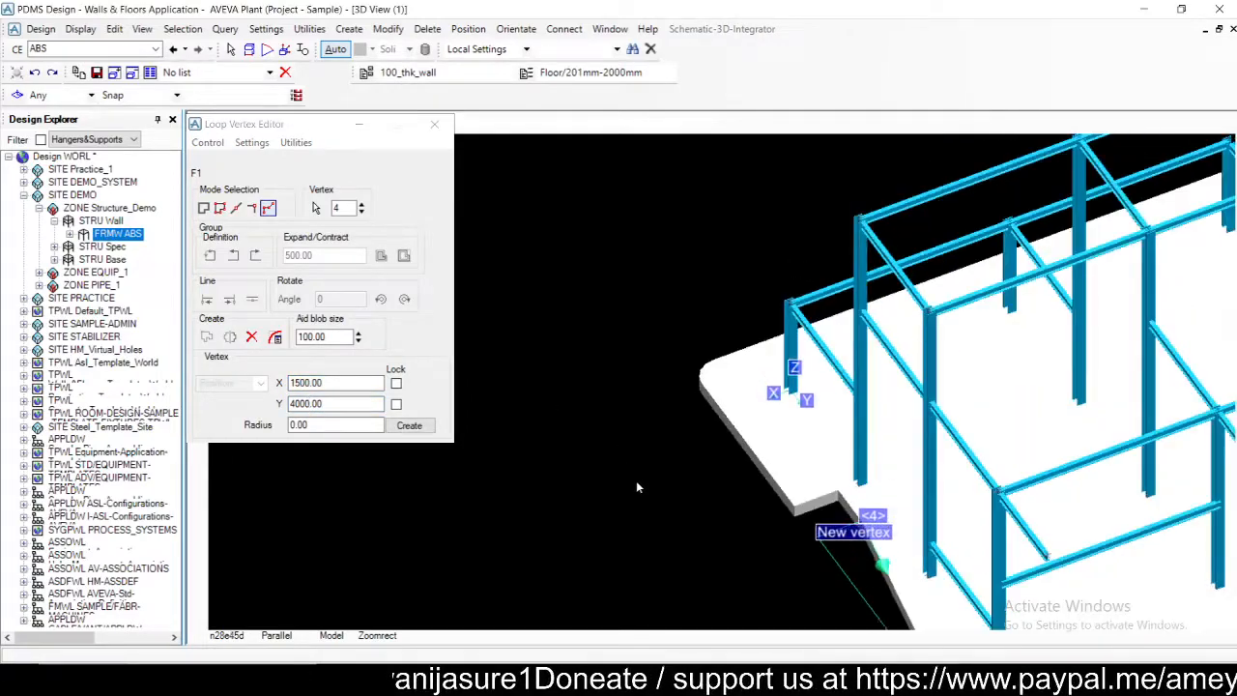
pyautogui.press('Down')
pyautogui.press('Down')
pyautogui.press('Down')
pyautogui.press('Down')
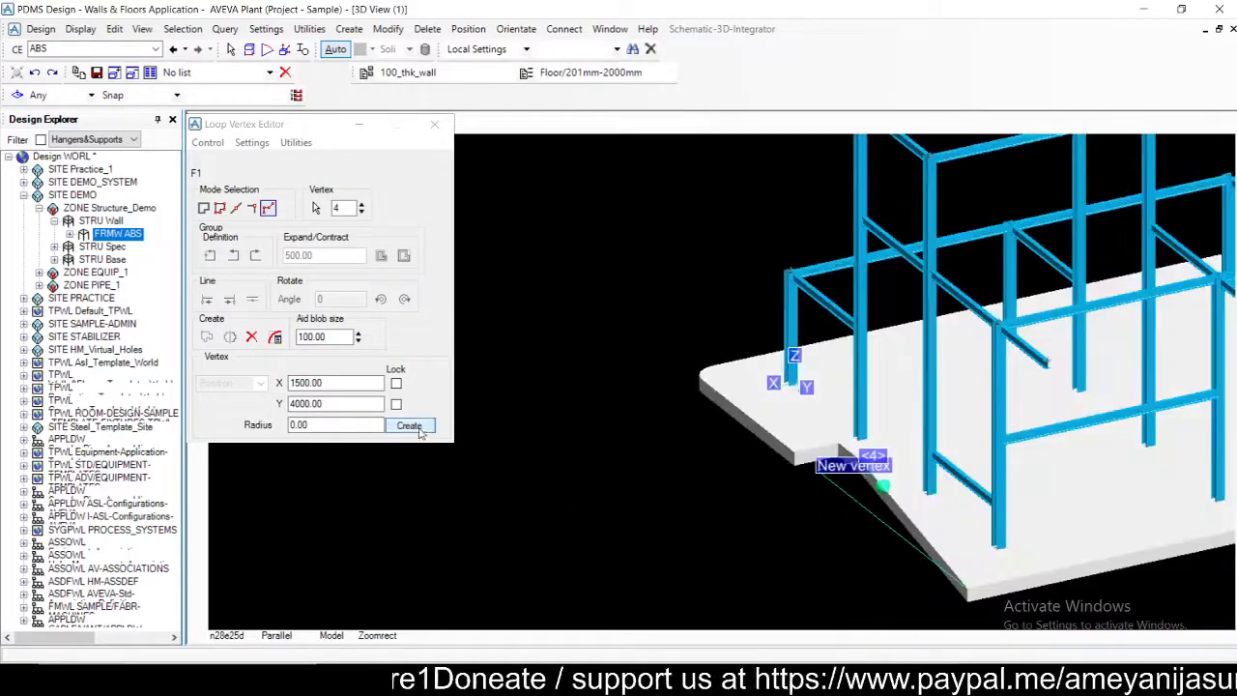
pyautogui.click(416, 428)
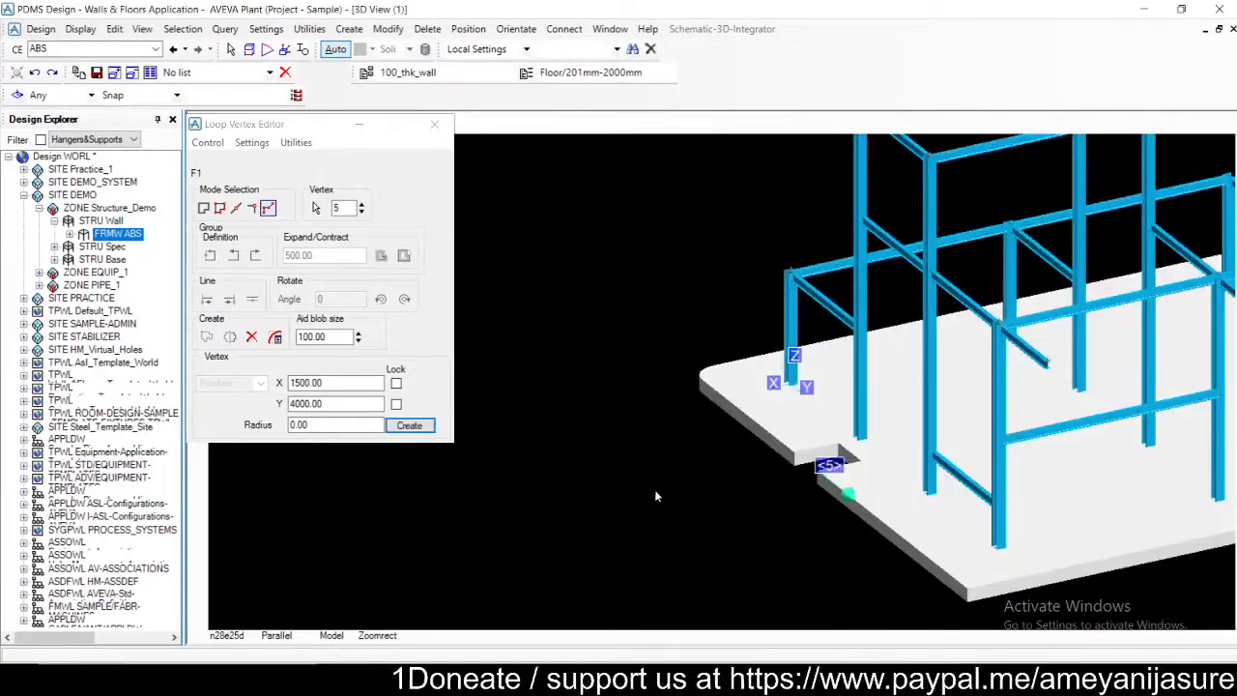
pyautogui.click(434, 124)
# - Examine the floor's edge notch and rounded corner from several sides, ending with the whole structure in view
pyautogui.press('Right')
pyautogui.press('Right')
pyautogui.press('Right')
pyautogui.press('Right')
pyautogui.press('Right')
pyautogui.press('Right')
pyautogui.press('Right')
pyautogui.press('Right')
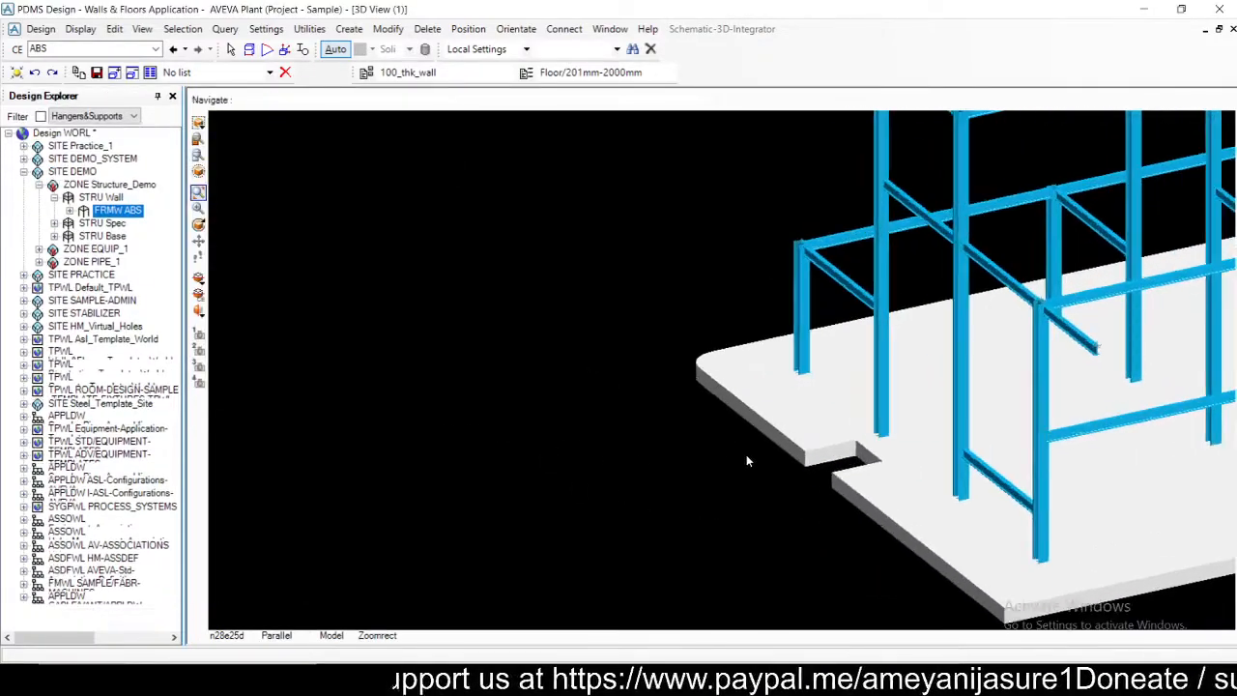
pyautogui.press('Right')
pyautogui.scroll(-2, 857, 422)
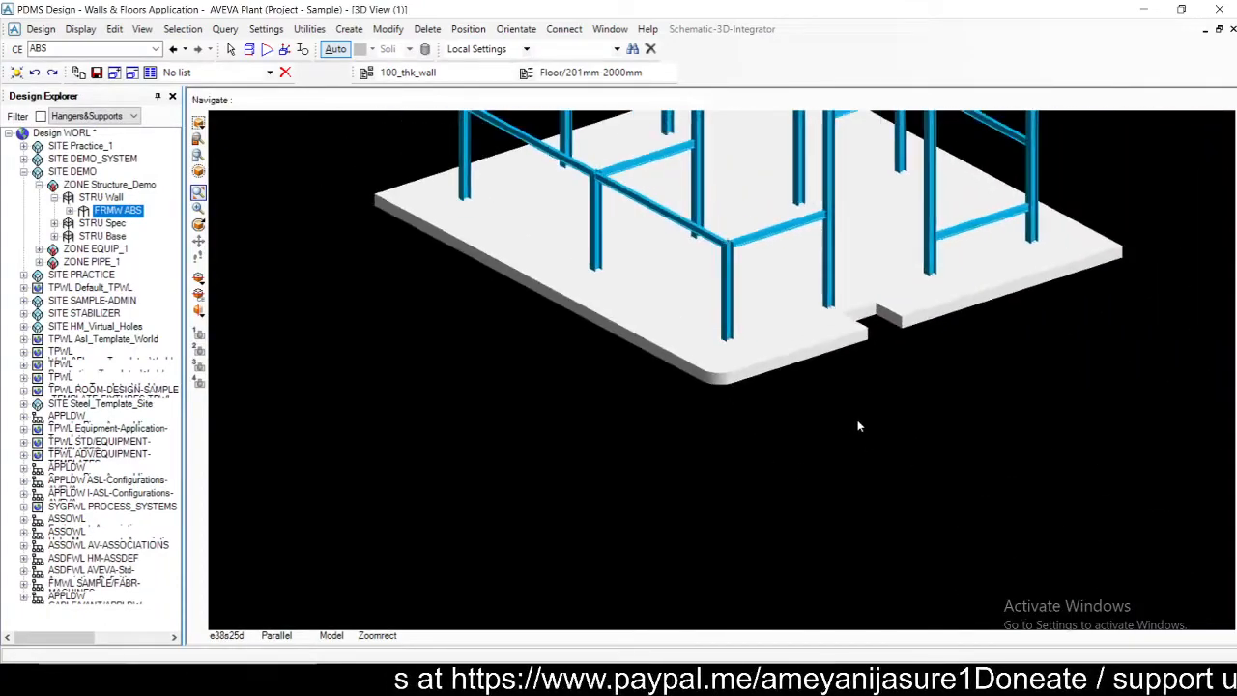
pyautogui.press('Right')
pyautogui.moveTo(787, 265); pyautogui.dragTo(976, 412, button='middle')
pyautogui.scroll(-3, 575, 373)
pyautogui.moveTo(574, 240); pyautogui.dragTo(713, 401, button='middle')
pyautogui.scroll(-2, 703, 392)
pyautogui.scroll(-5, 701, 394)
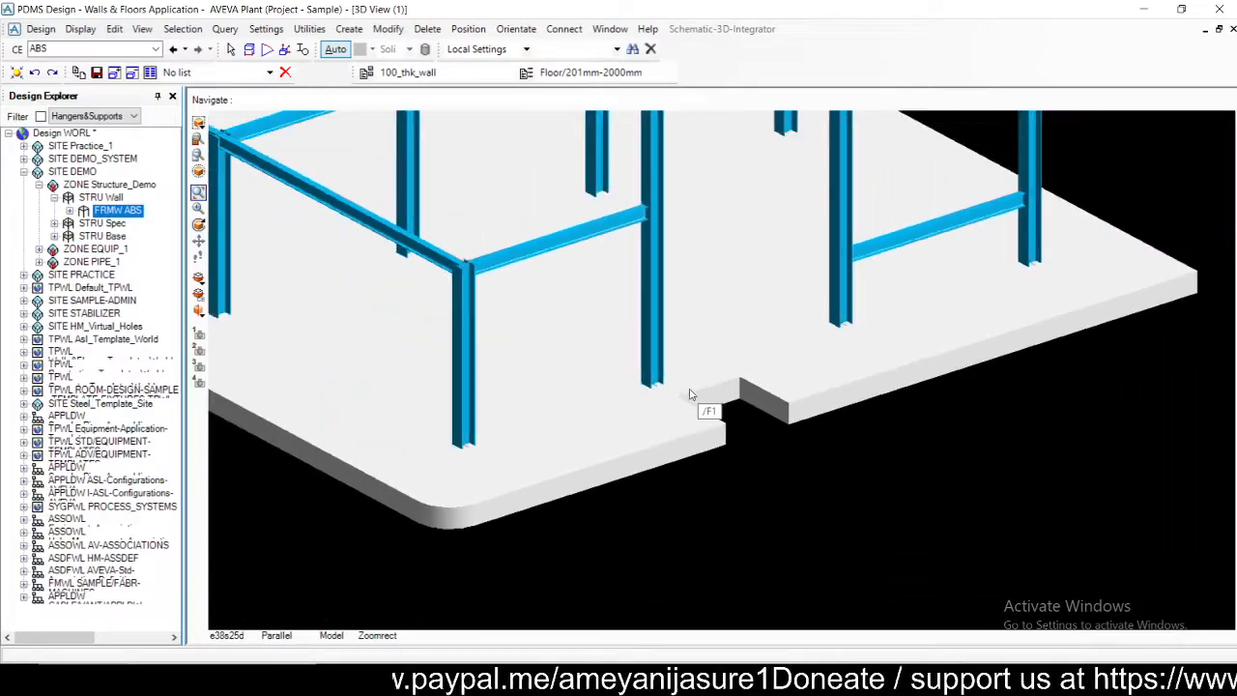
pyautogui.scroll(2, 683, 387)
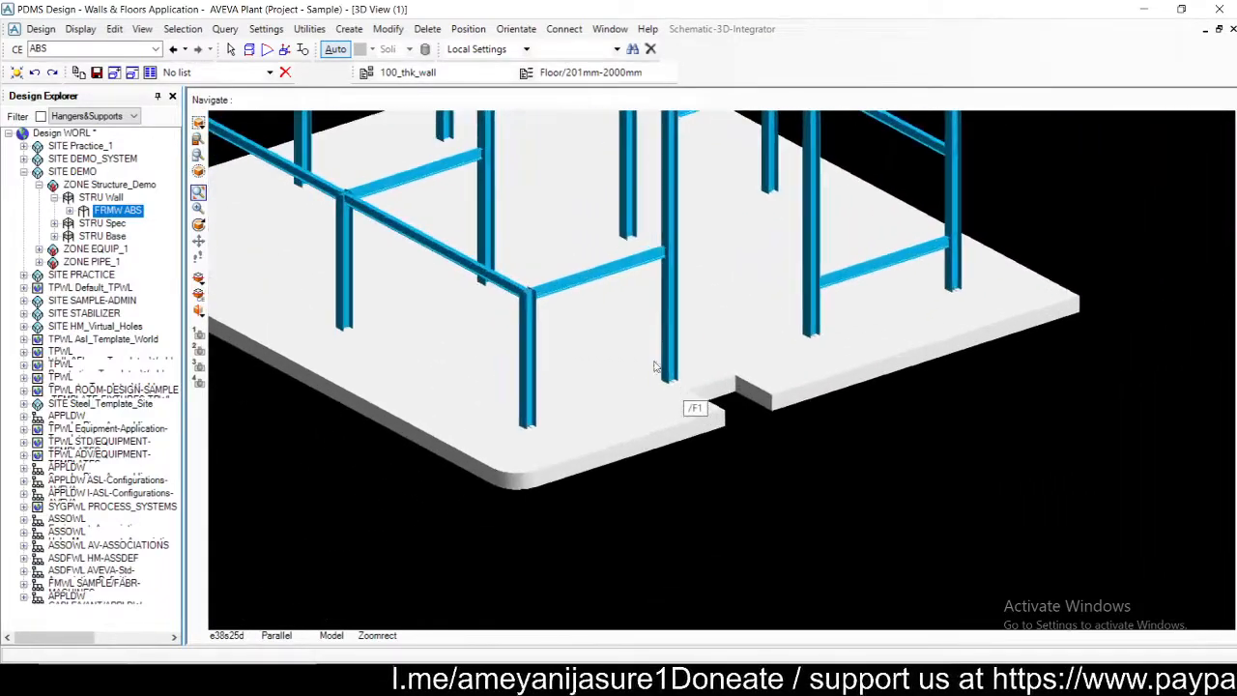
pyautogui.moveTo(635, 347); pyautogui.dragTo(786, 435, button='middle')
pyautogui.scroll(-2, 858, 457)
pyautogui.scroll(-5, 858, 454)
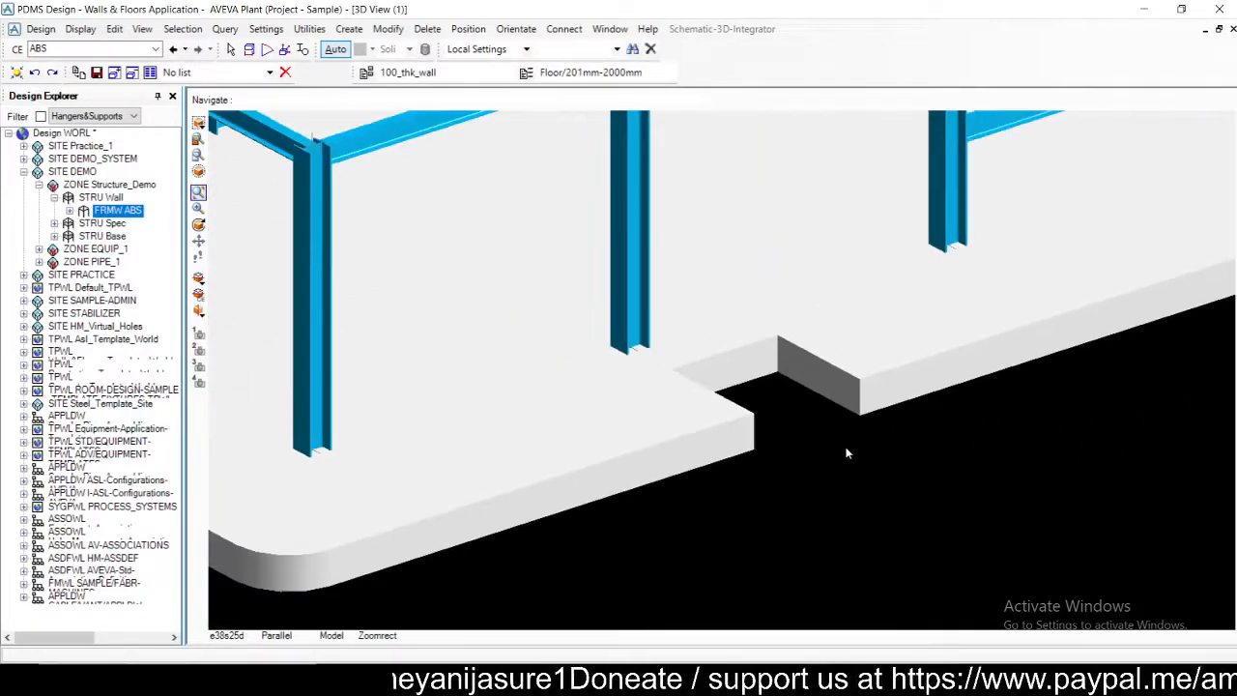
pyautogui.keyDown('ctrl'); pyautogui.moveTo(733, 398); pyautogui.dragTo(688, 393, button='middle'); pyautogui.keyUp('ctrl')
pyautogui.moveTo(752, 230); pyautogui.dragTo(1151, 470)
pyautogui.scroll(-3, 879, 445)
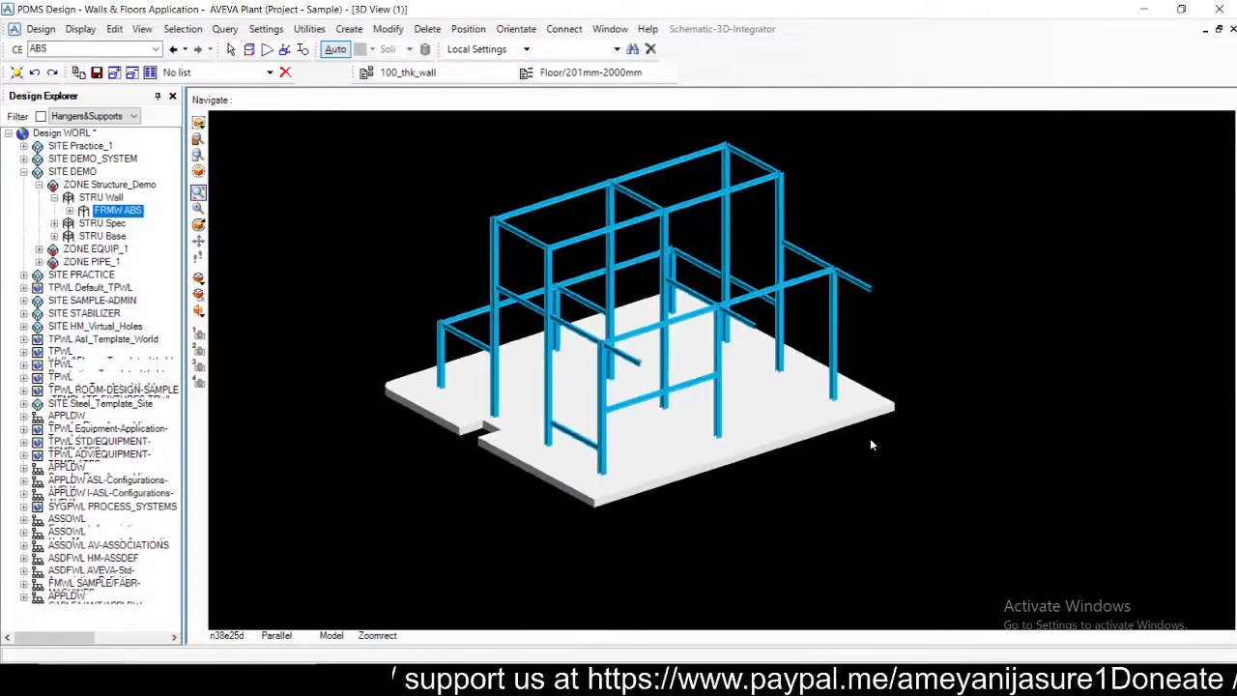